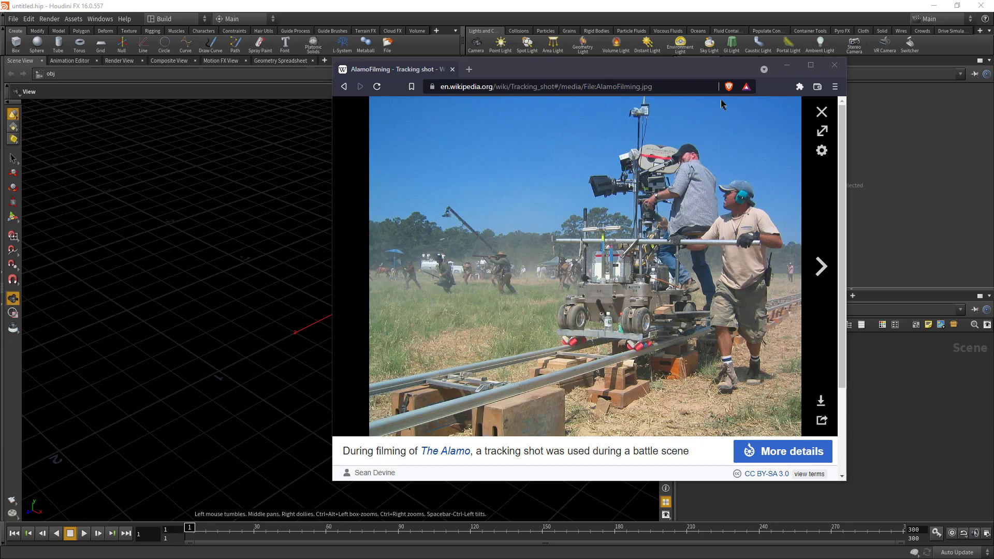
Move the Brave window left and down to uncover Houdini's Parameters pane.
{"action": "left_click_drag", "start_coordinate": [723, 69], "coordinate": [567, 102]}
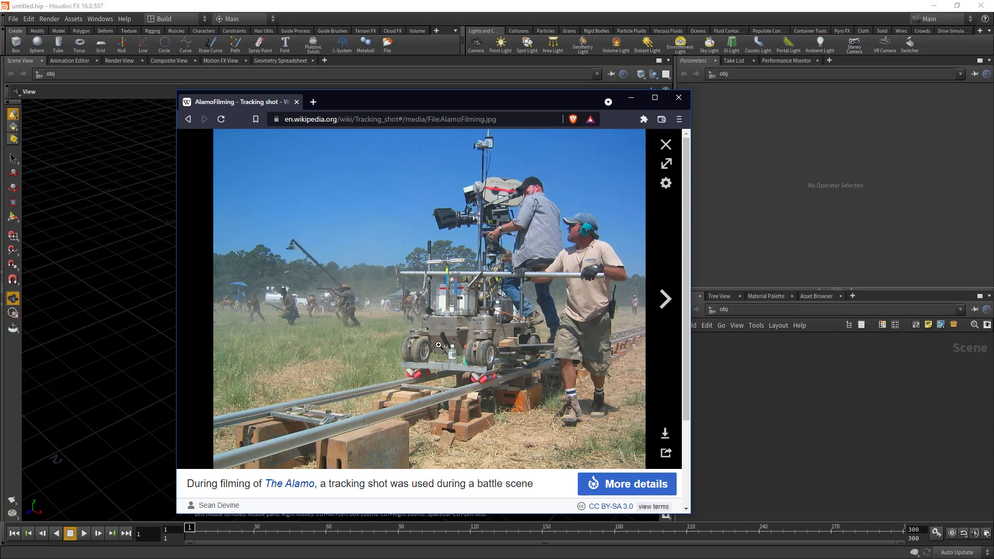
Add a torus object to the Houdini scene and zoom out to frame it.
{"action": "left_click", "coordinate": [786, 403]}
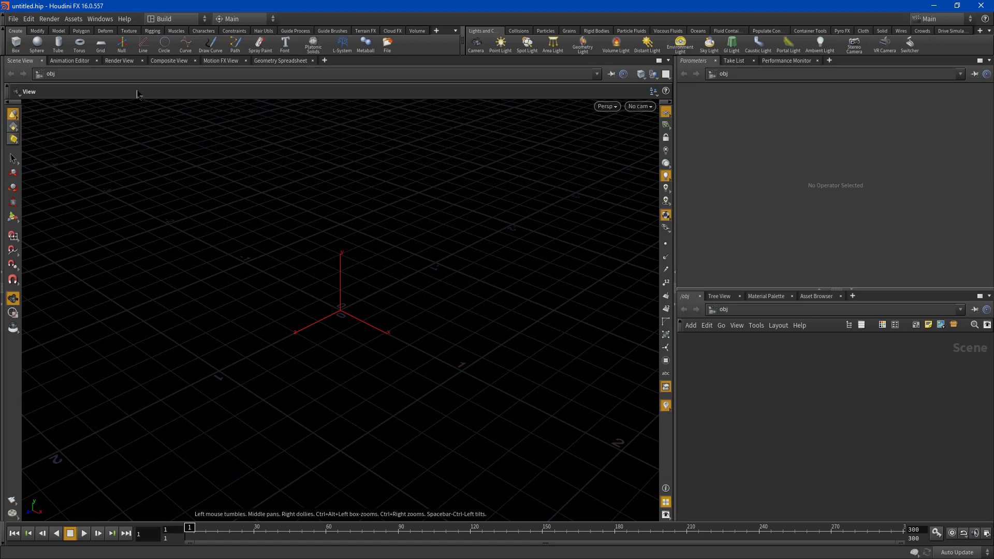
{"action": "left_click", "coordinate": [81, 46]}
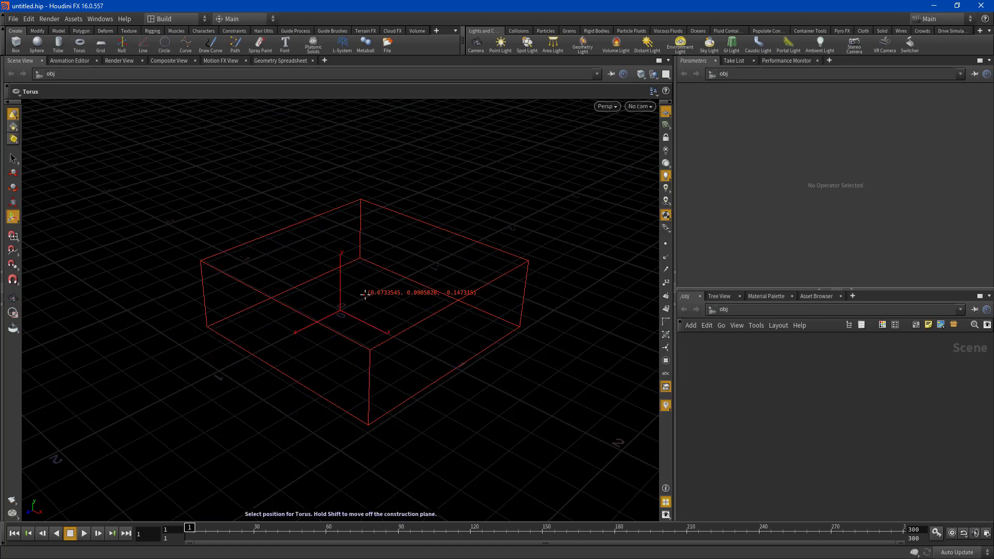
{"action": "left_click", "coordinate": [368, 311]}
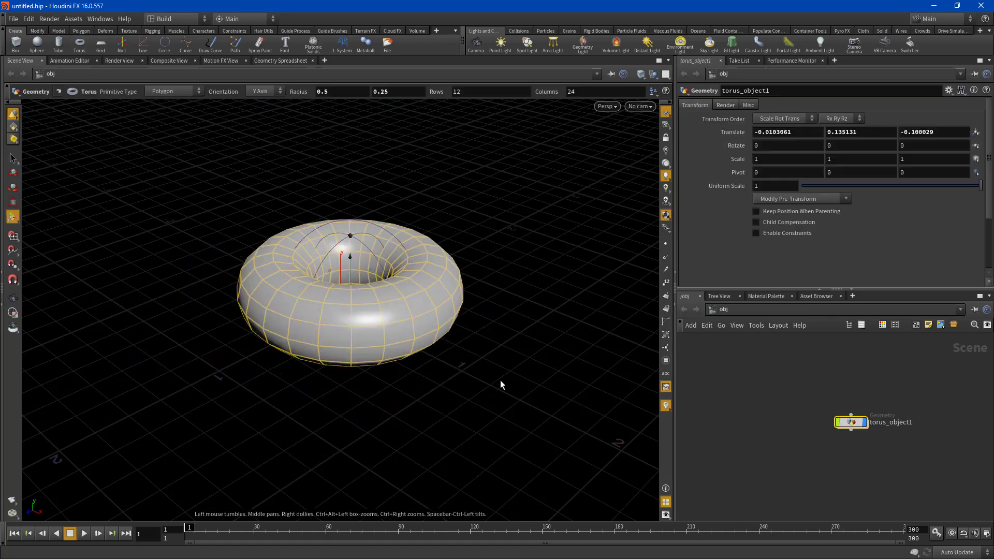
{"action": "right_click_drag", "start_coordinate": [499, 384], "coordinate": [195, 382], "text": "alt"}
{"action": "left_click_drag", "start_coordinate": [195, 382], "coordinate": [93, 289], "text": "alt"}
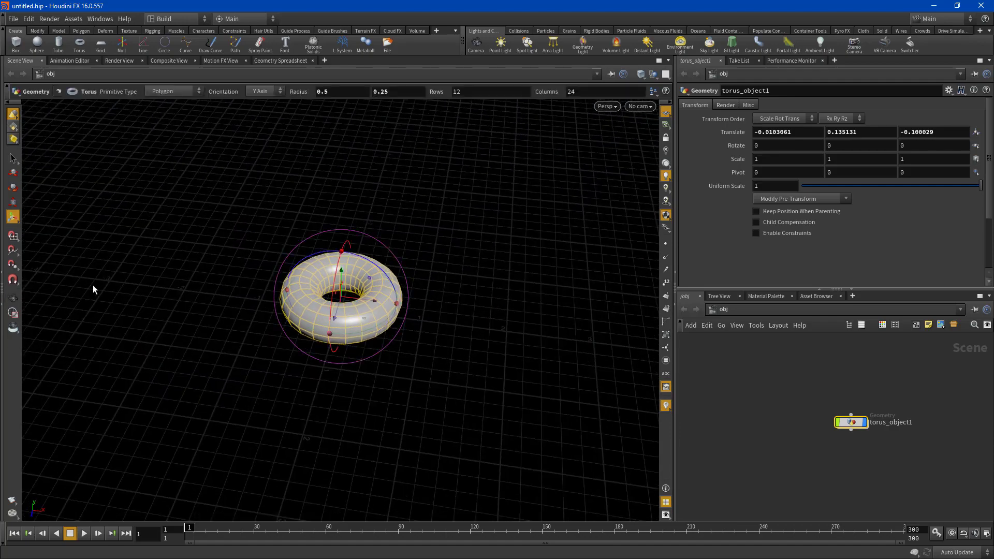
Create camera cam1 from the view, lock it, and tumble so the torus sits frame-right.
{"action": "left_click", "coordinate": [641, 106]}
{"action": "left_click", "coordinate": [658, 141]}
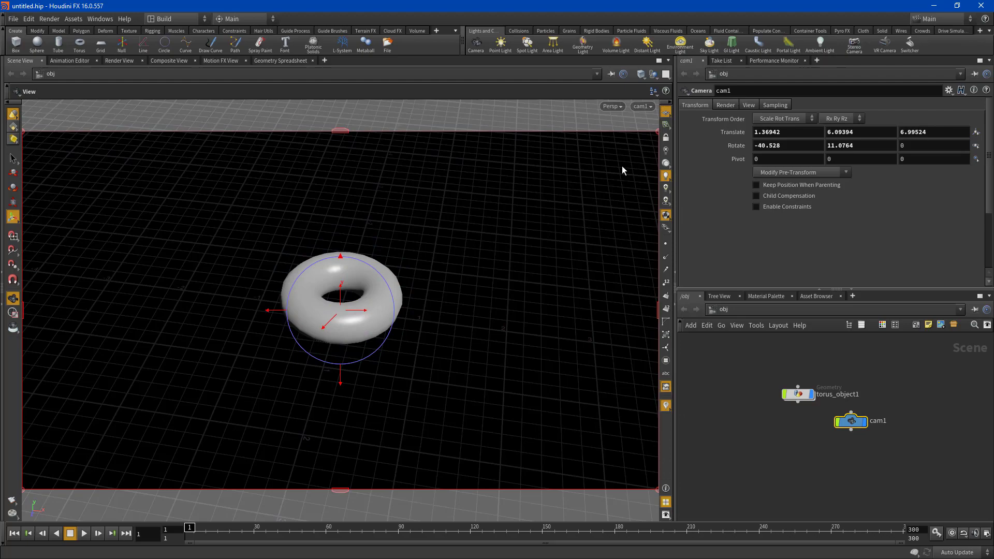
{"action": "left_click", "coordinate": [666, 137]}
{"action": "key", "text": "Escape"}
{"action": "left_click_drag", "start_coordinate": [511, 355], "coordinate": [466, 406]}
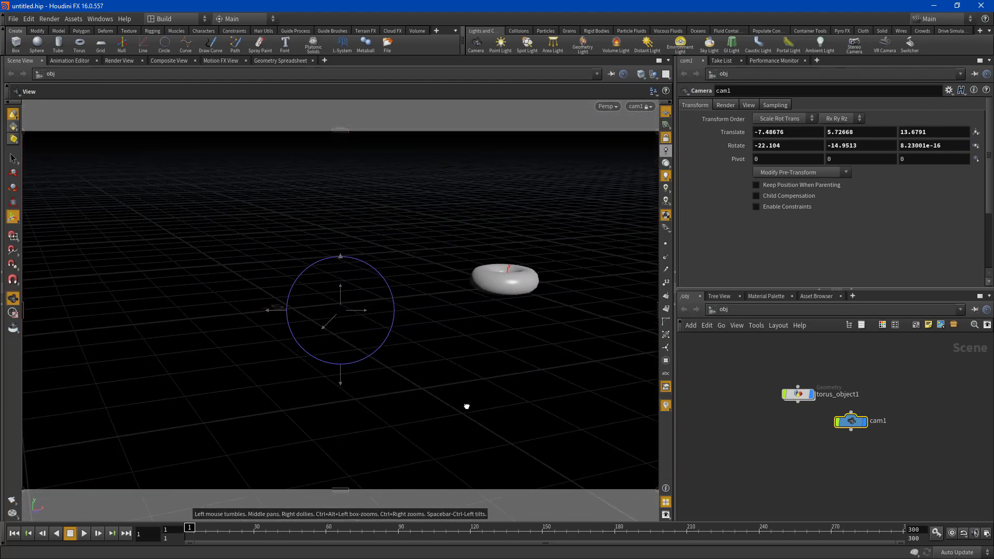
{"action": "key", "text": "Return"}
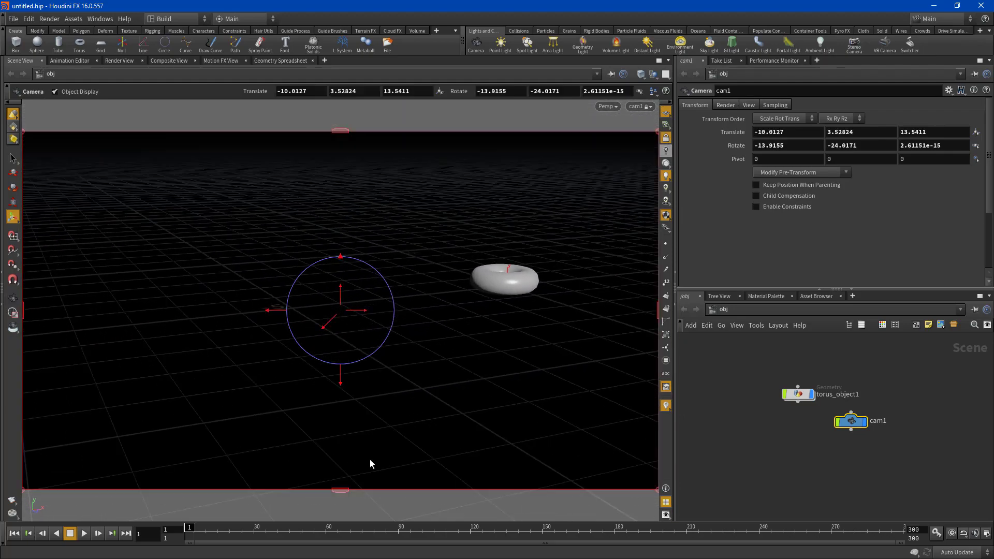
Keyframe cam1's translate and rotate at frame 1, then move it closer and keyframe frame 30.
{"action": "left_click", "coordinate": [735, 133], "text": "alt"}
{"action": "left_click", "coordinate": [737, 147], "text": "alt"}
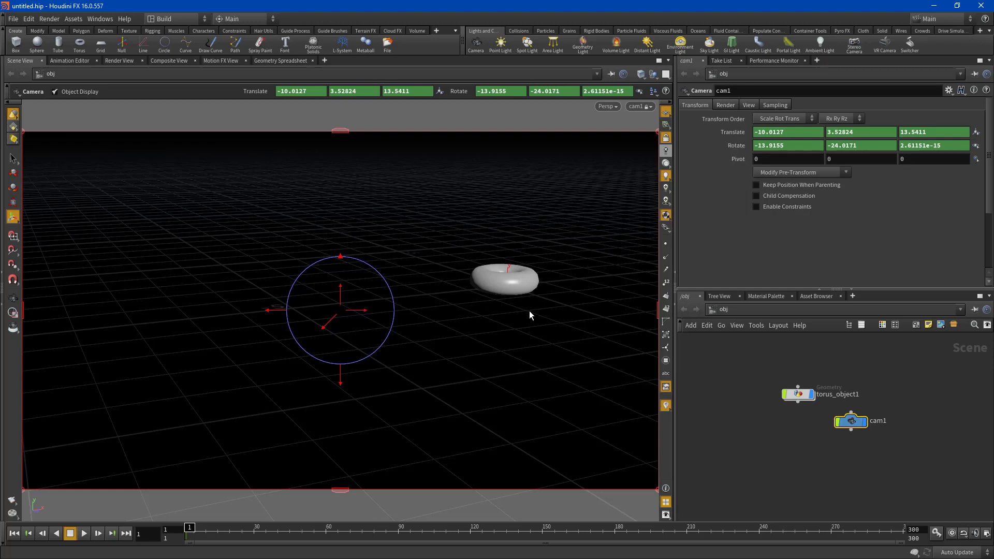
{"action": "left_click_drag", "start_coordinate": [192, 527], "coordinate": [254, 528]}
{"action": "key", "text": "Escape"}
{"action": "middle_click_drag", "start_coordinate": [550, 340], "coordinate": [262, 391]}
{"action": "right_click_drag", "start_coordinate": [262, 390], "coordinate": [509, 367]}
{"action": "left_click_drag", "start_coordinate": [510, 367], "coordinate": [462, 400]}
{"action": "key", "text": "Return"}
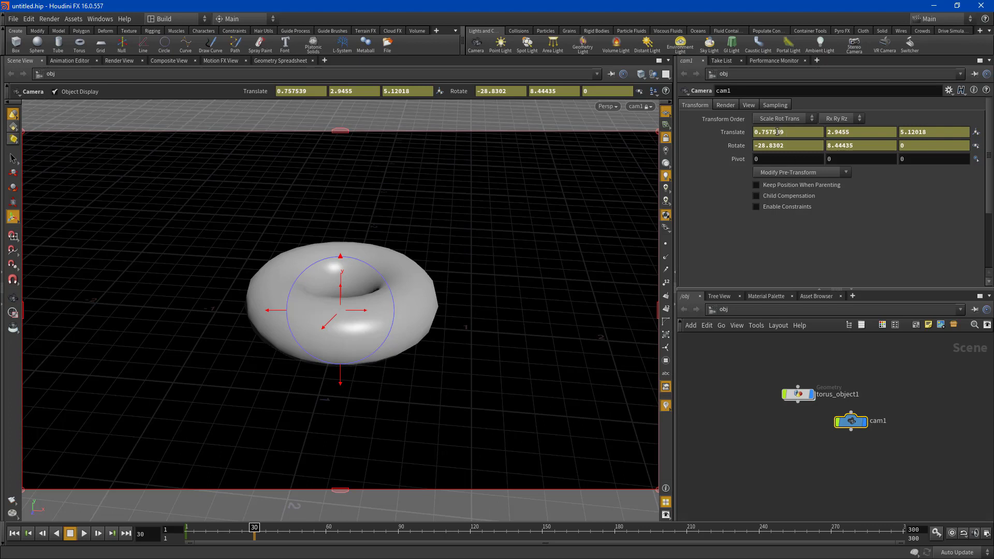
{"action": "key", "text": "k"}
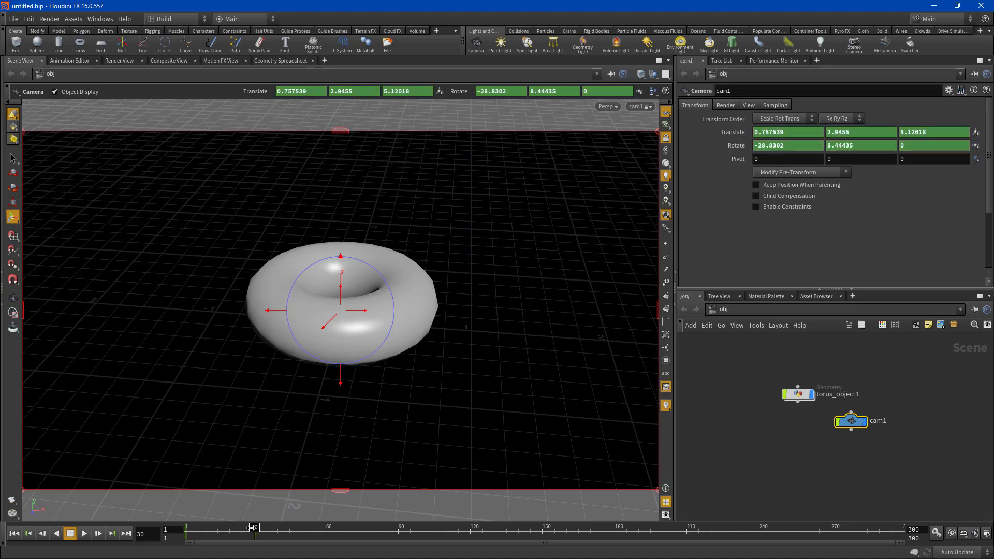
At frame 60, shift cam1 so the torus sits lower left and keyframe it.
{"action": "left_click_drag", "start_coordinate": [253, 528], "coordinate": [326, 528]}
{"action": "key", "text": "Escape"}
{"action": "mouse_move", "coordinate": [520, 334]}
{"action": "middle_mouse_down"}
{"action": "mouse_move", "coordinate": [497, 329]}
{"action": "mouse_move", "coordinate": [522, 367]}
{"action": "mouse_move", "coordinate": [512, 329]}
{"action": "middle_mouse_up"}
{"action": "left_click_drag", "start_coordinate": [512, 329], "coordinate": [437, 333]}
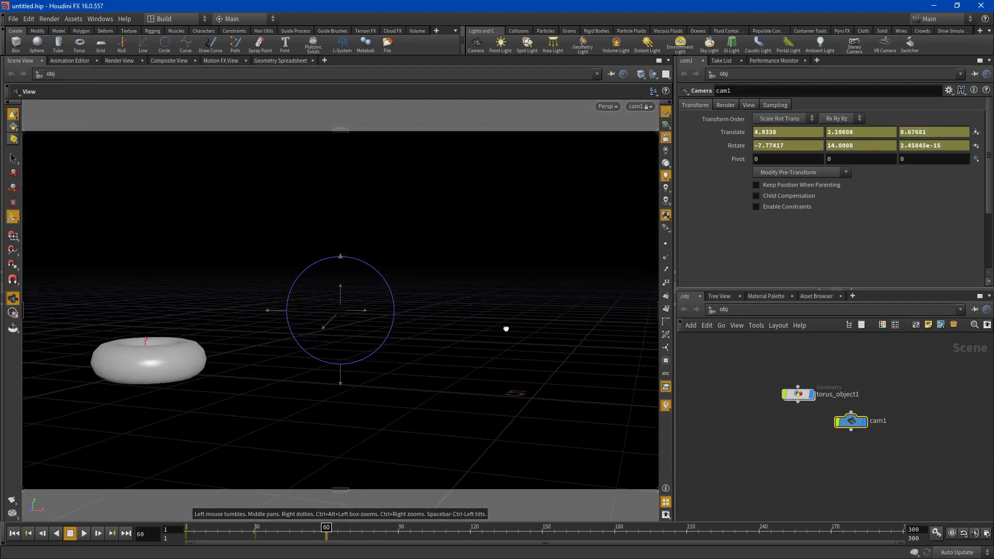
{"action": "key", "text": "Return"}
{"action": "left_click", "coordinate": [732, 132], "text": "alt"}
{"action": "left_click", "coordinate": [735, 146], "text": "alt"}
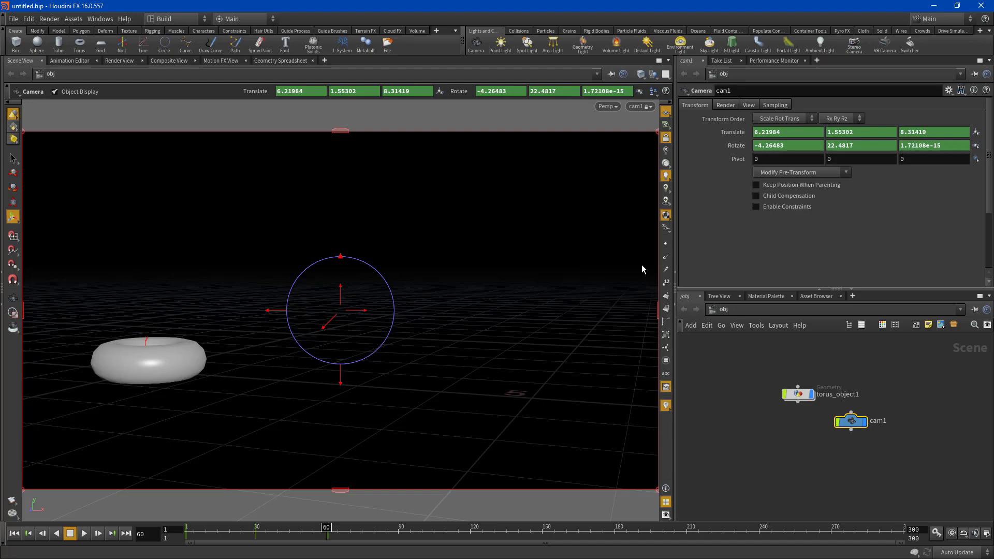
At frame 89, pull cam1 far back, keyframe it, and return to frame 1.
{"action": "left_click_drag", "start_coordinate": [328, 527], "coordinate": [396, 527]}
{"action": "key", "text": "Escape"}
{"action": "right_click_drag", "start_coordinate": [429, 357], "coordinate": [378, 392]}
{"action": "left_click_drag", "start_coordinate": [378, 393], "coordinate": [435, 383]}
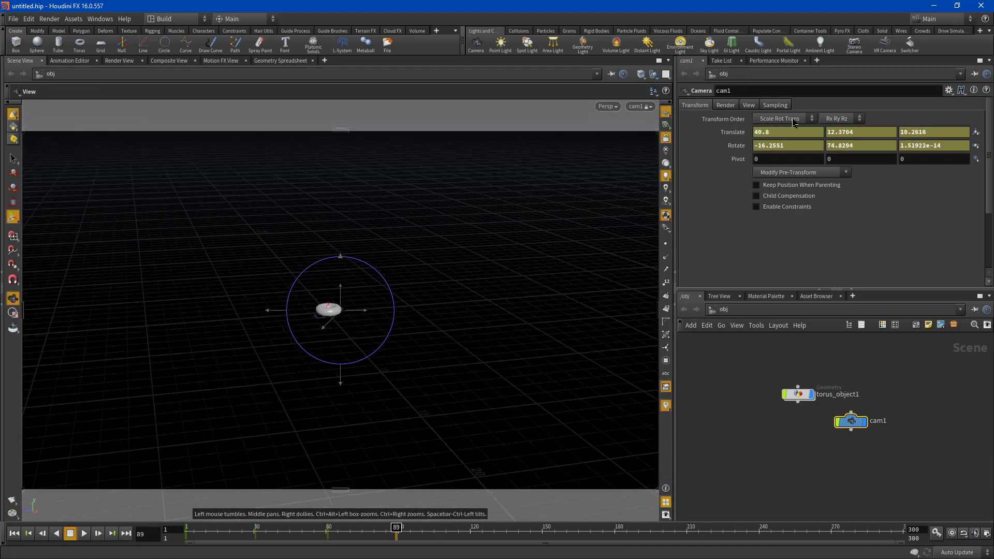
{"action": "left_click", "coordinate": [732, 134]}
{"action": "left_click", "coordinate": [732, 134], "text": "alt"}
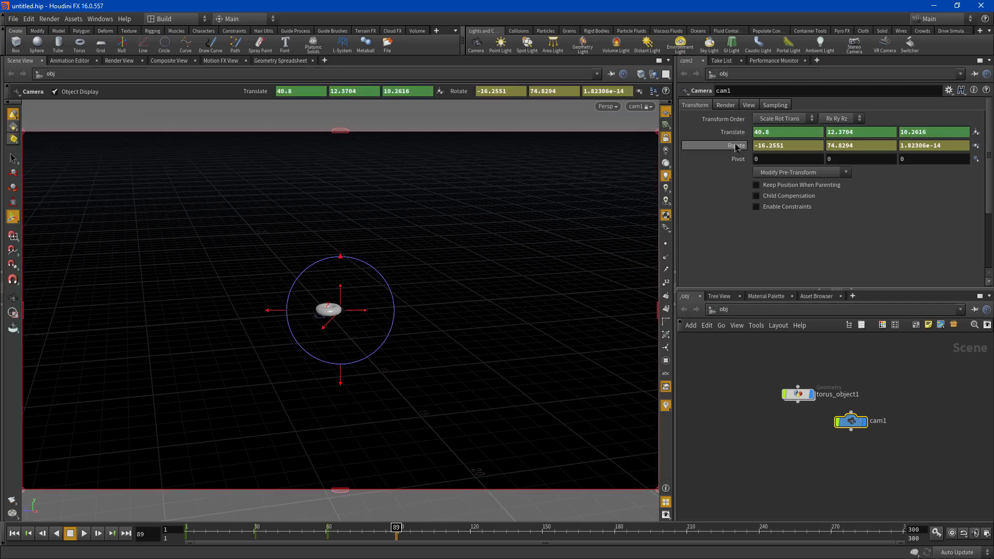
{"action": "left_click", "coordinate": [737, 147], "text": "alt"}
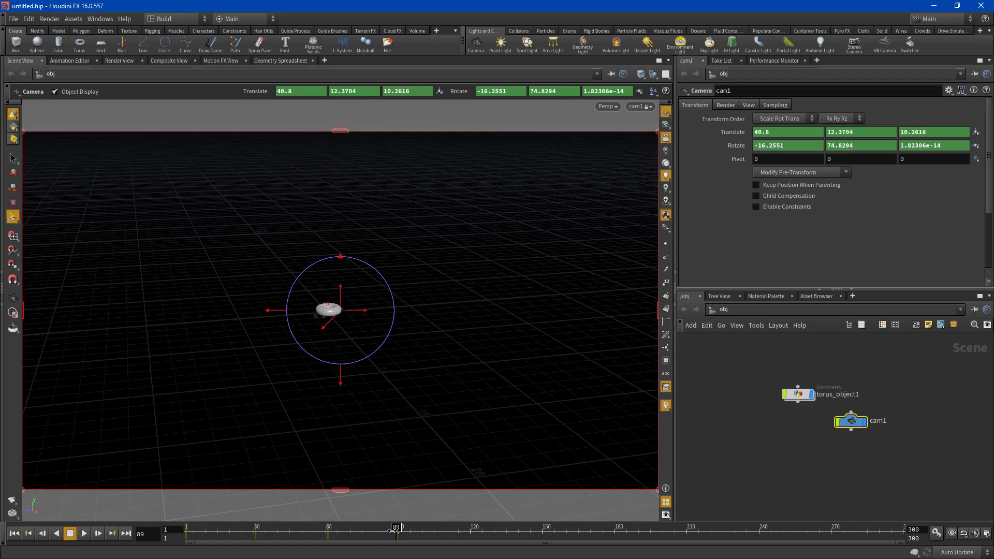
{"action": "left_click_drag", "start_coordinate": [393, 531], "coordinate": [166, 537]}
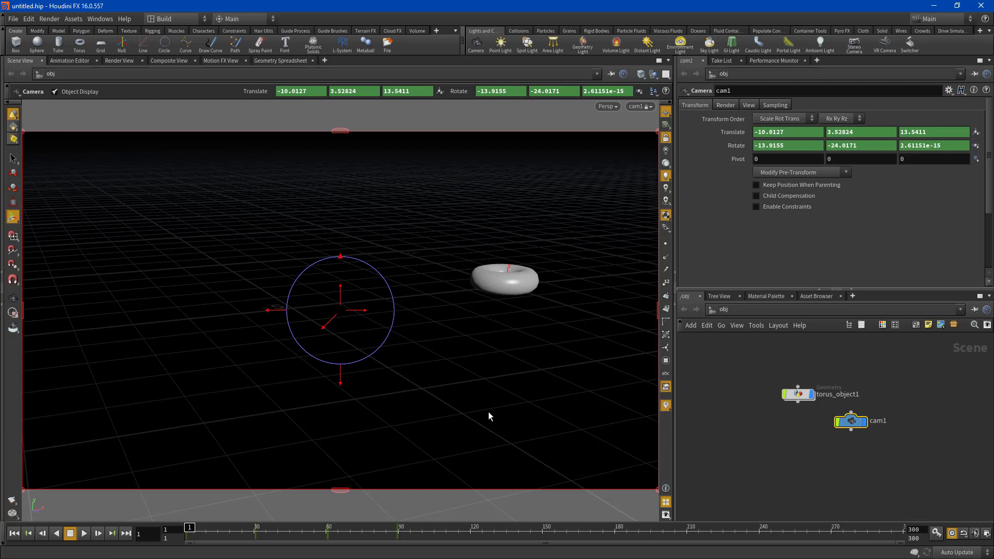
{"action": "key", "text": "alt+Tab"}
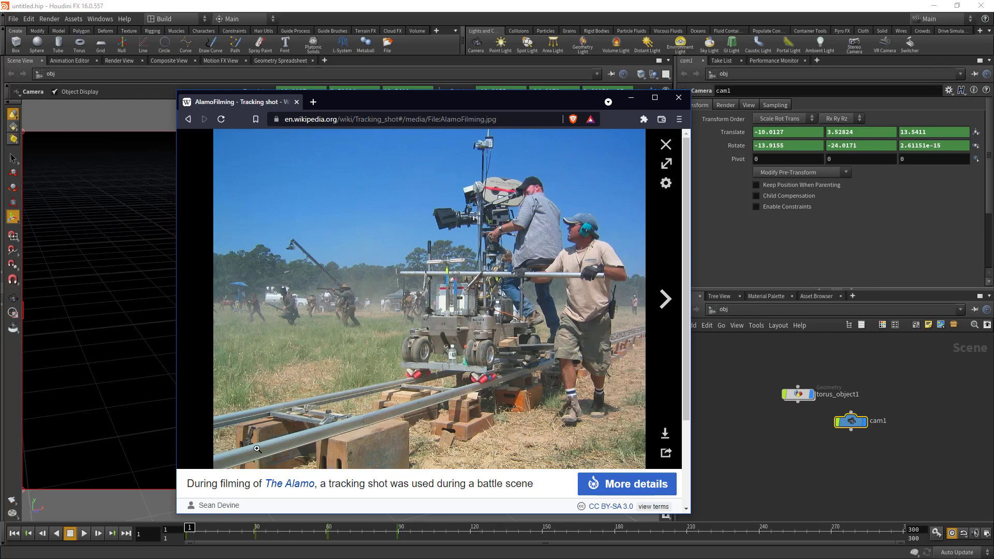
{"action": "left_click", "coordinate": [473, 10]}
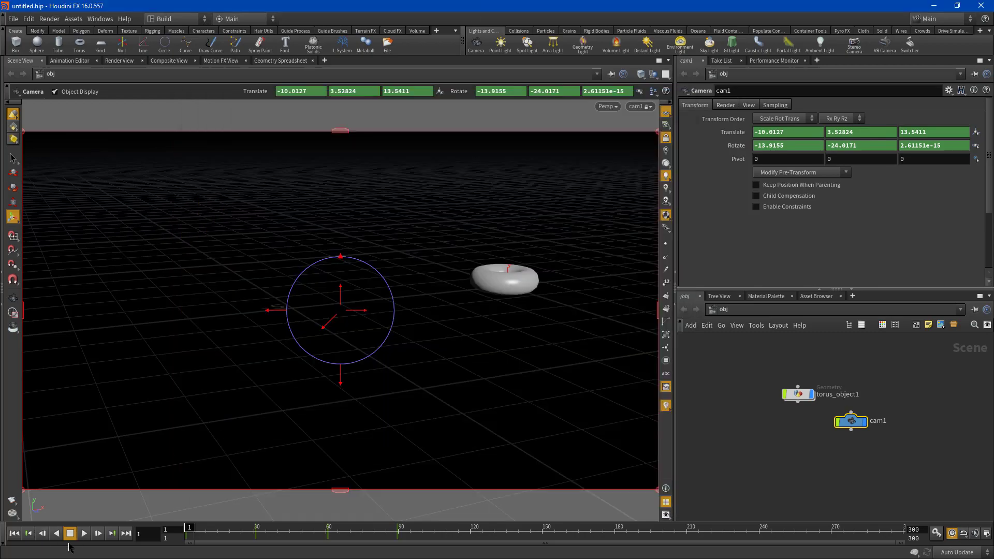
{"action": "left_click", "coordinate": [85, 535]}
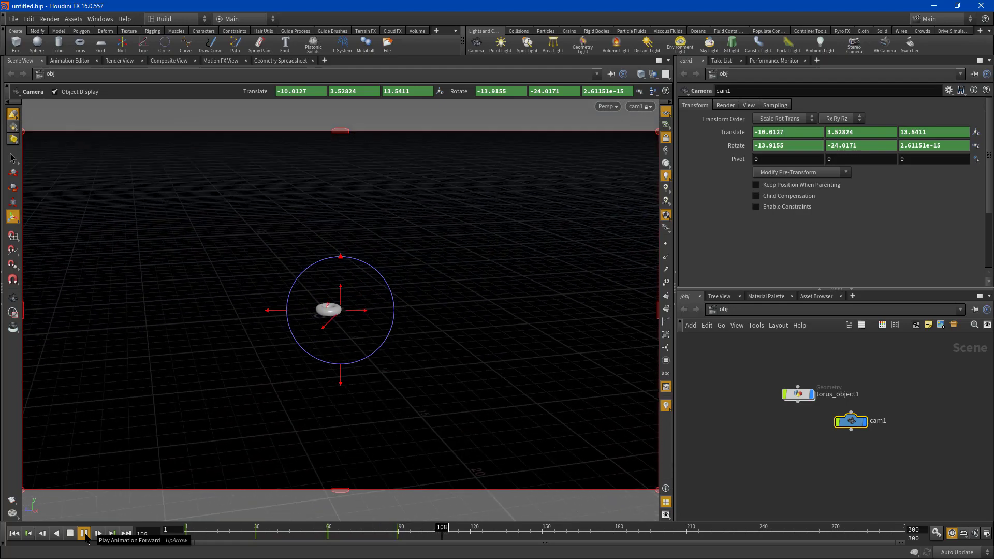
{"action": "left_click", "coordinate": [17, 539]}
{"action": "left_click", "coordinate": [84, 534]}
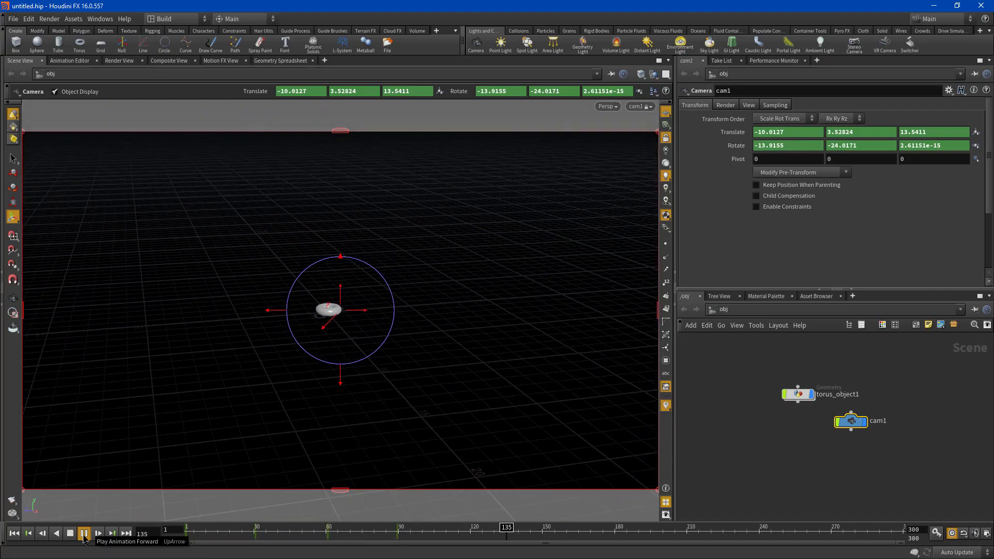
{"action": "left_click", "coordinate": [84, 533]}
{"action": "left_click", "coordinate": [17, 538]}
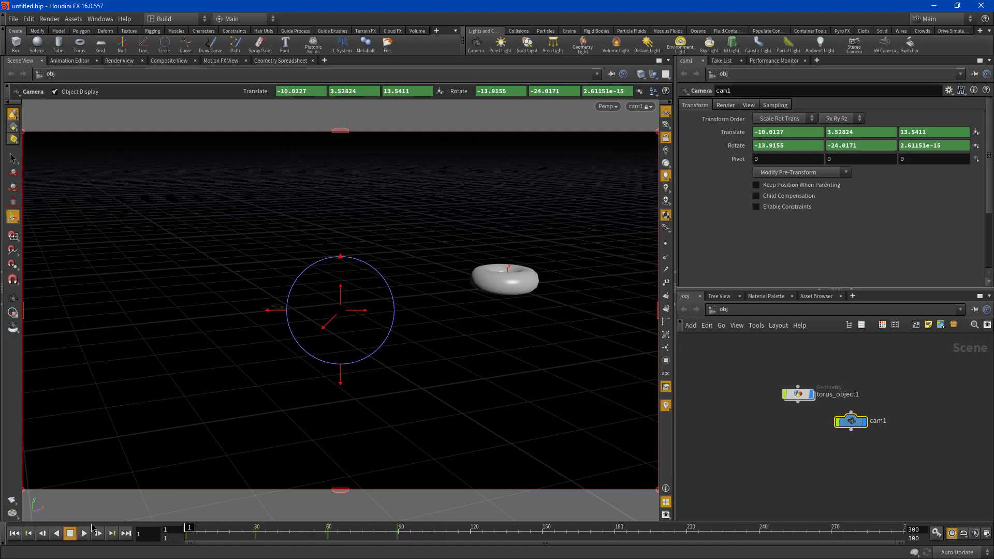
{"action": "left_click", "coordinate": [83, 534]}
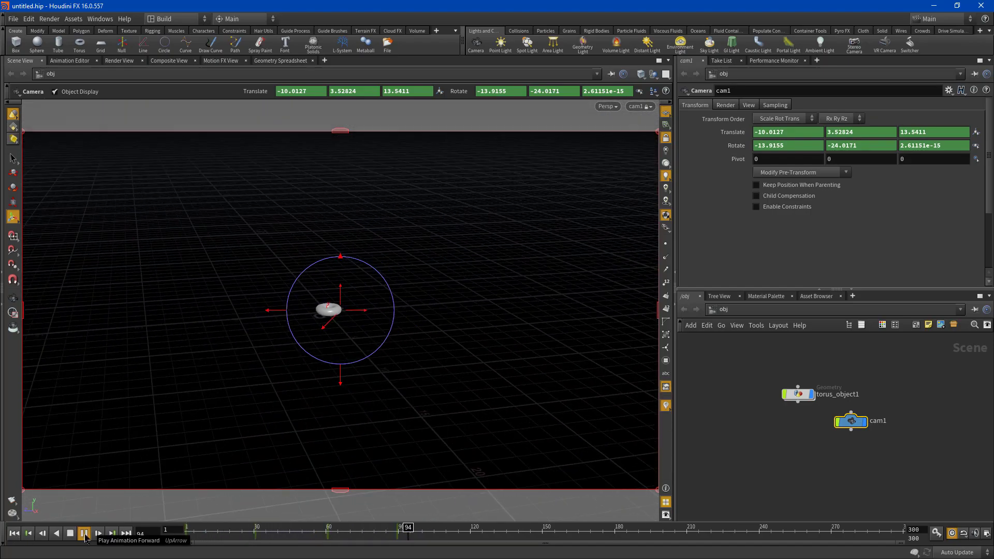
{"action": "left_click", "coordinate": [70, 534]}
{"action": "left_click", "coordinate": [19, 542]}
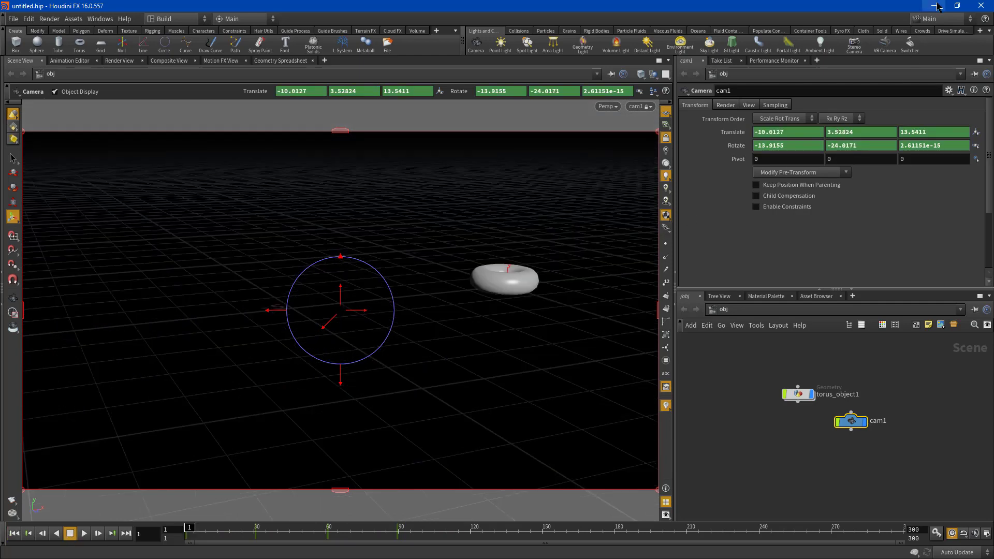
Switch to Android Walking.hip and play the android's walk while orbiting the view, then stop.
{"action": "key", "text": "alt+Tab"}
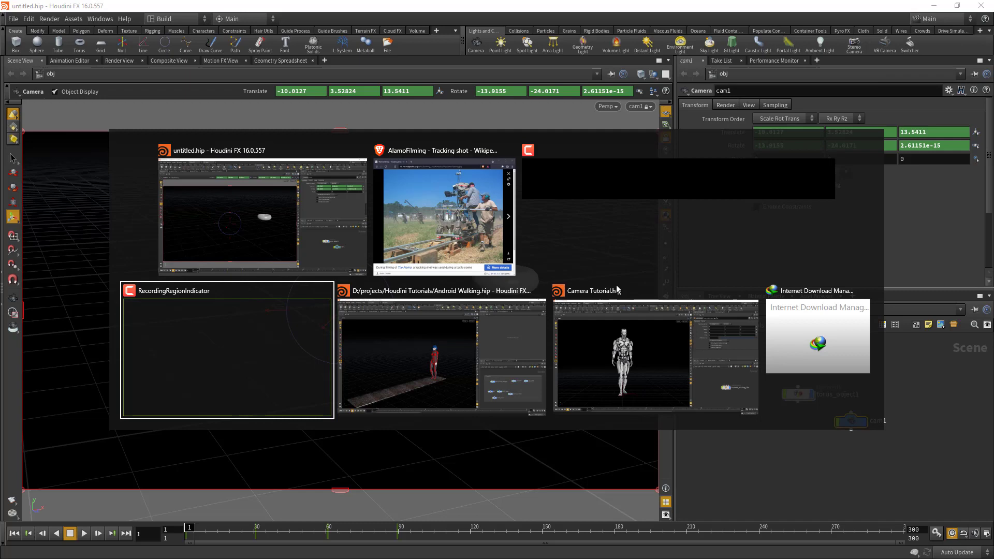
{"action": "key", "text": "alt+Tab"}
{"action": "left_click_drag", "start_coordinate": [554, 420], "coordinate": [466, 445]}
{"action": "left_click", "coordinate": [83, 534]}
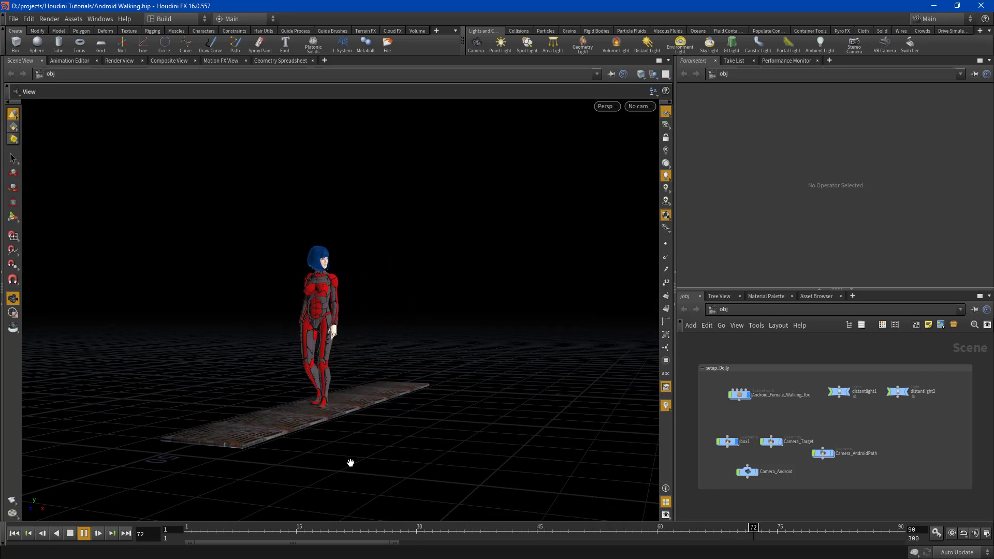
{"action": "left_click_drag", "start_coordinate": [482, 433], "coordinate": [510, 328]}
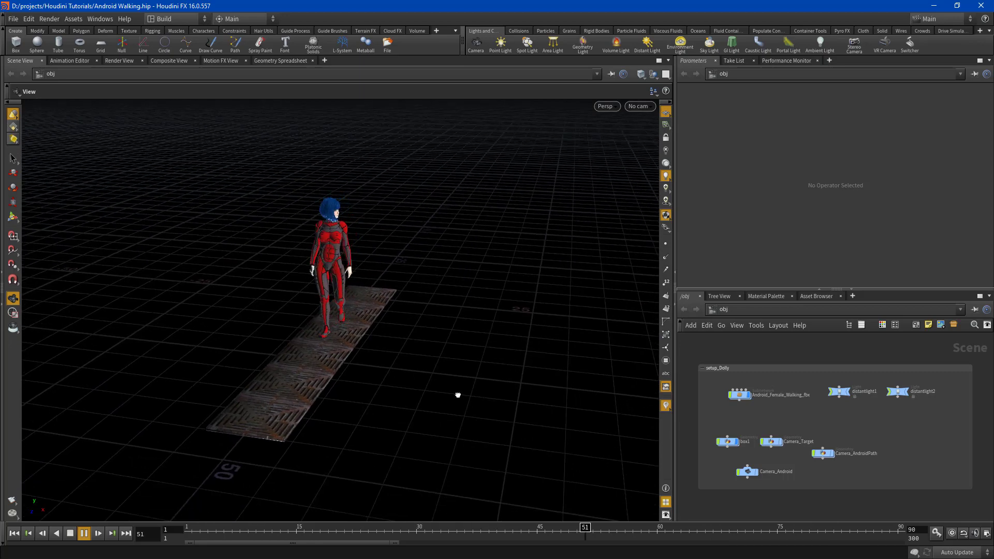
{"action": "left_click_drag", "start_coordinate": [457, 396], "coordinate": [397, 415]}
{"action": "left_click", "coordinate": [71, 534]}
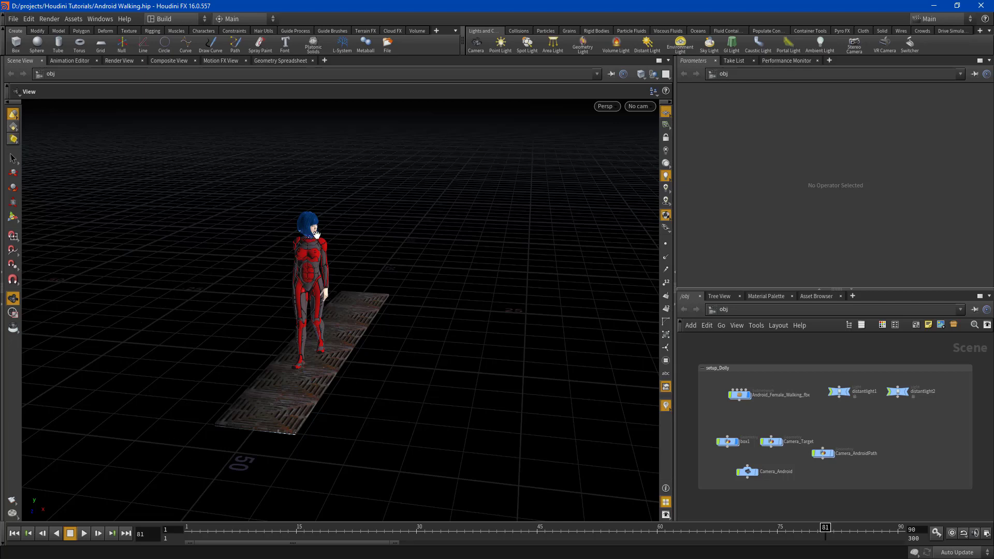
Widen the side panes and create new camera cam1 from the current view.
{"action": "left_click", "coordinate": [647, 107]}
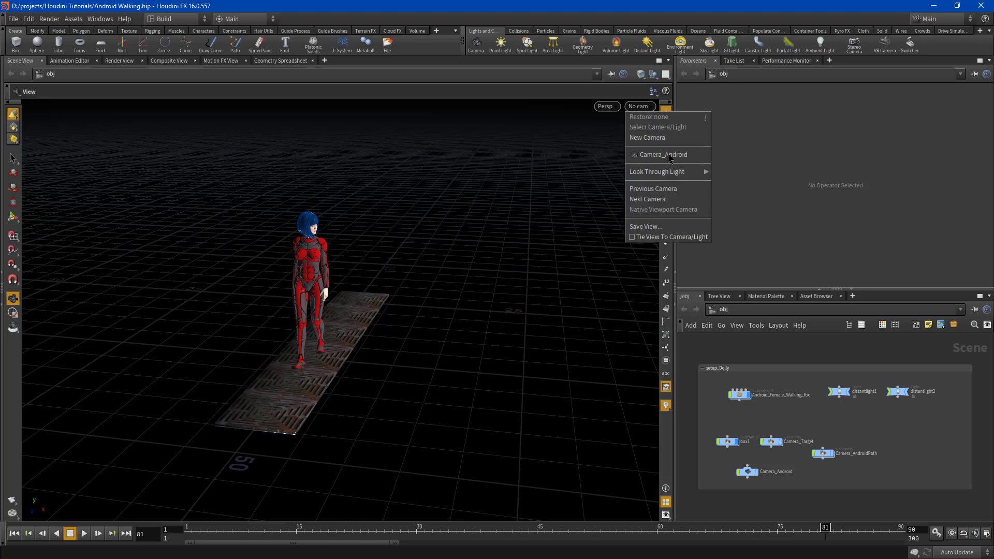
{"action": "left_click", "coordinate": [715, 364]}
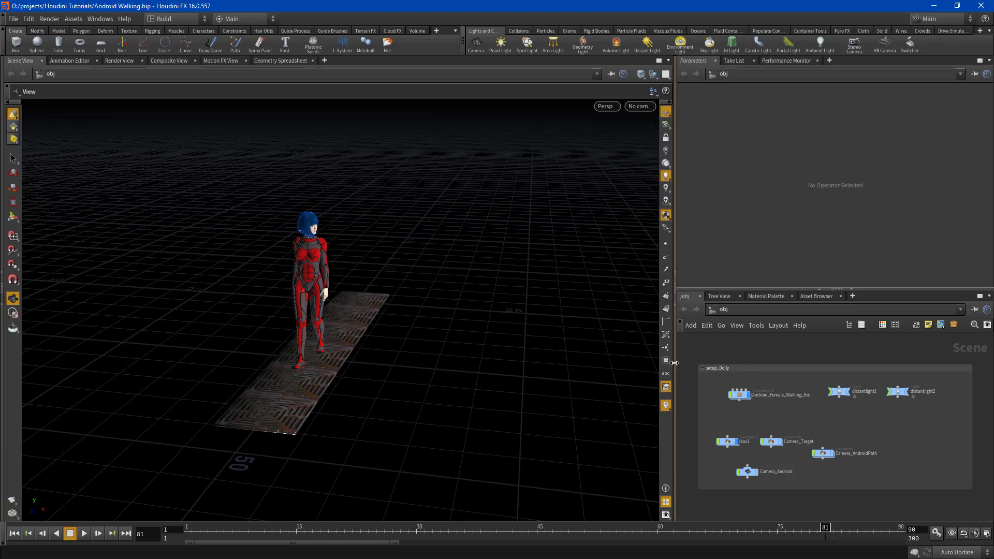
{"action": "left_click_drag", "start_coordinate": [676, 362], "coordinate": [439, 357]}
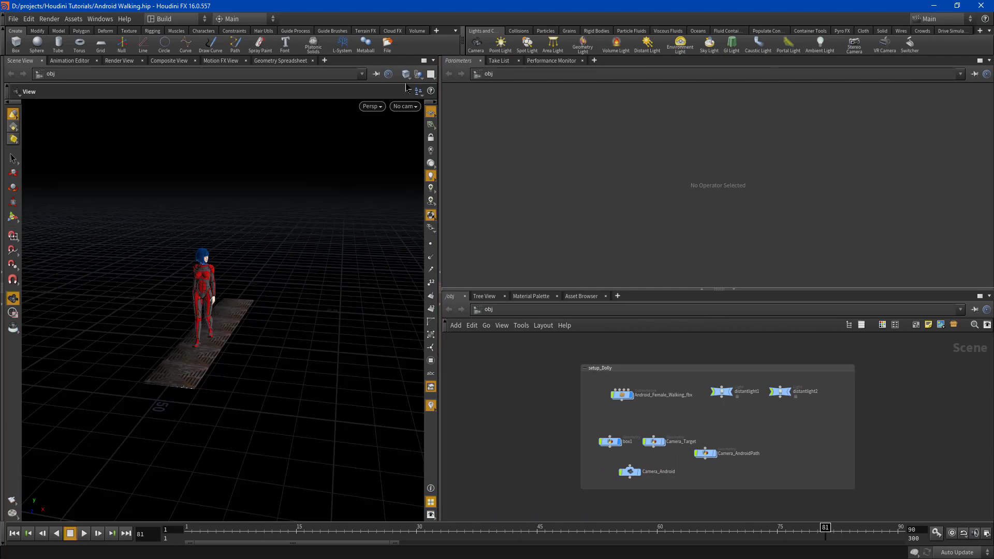
{"action": "left_click", "coordinate": [403, 106]}
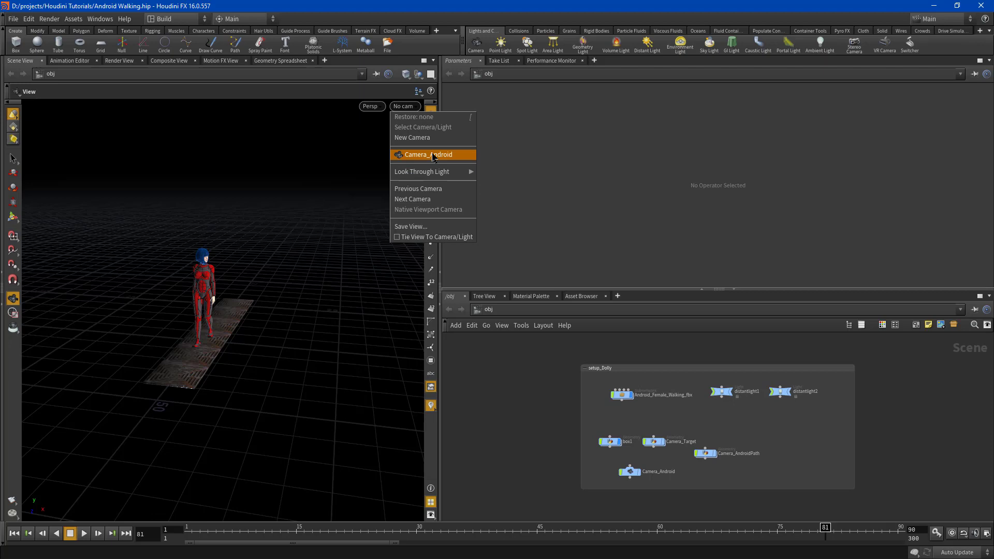
{"action": "left_click", "coordinate": [412, 137]}
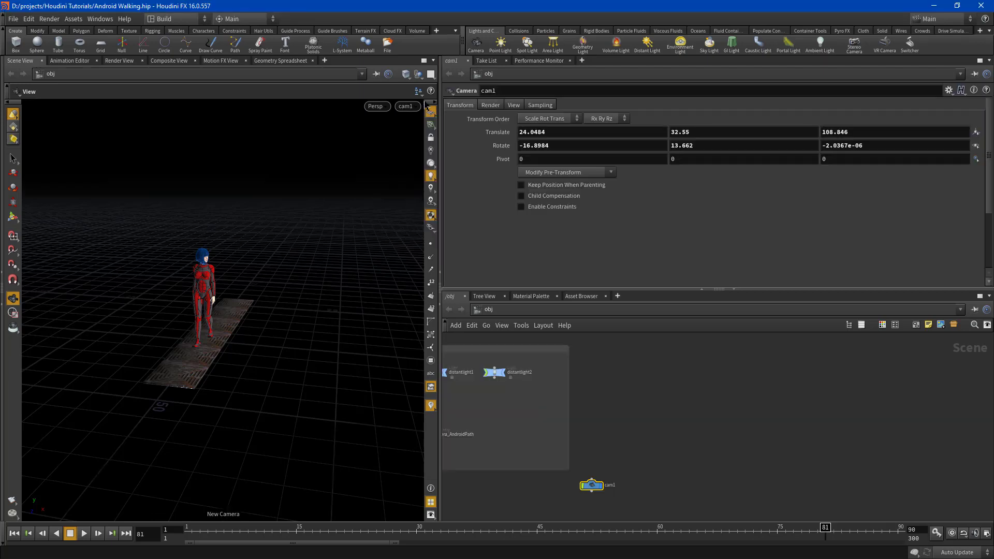
Try Four Views, return to Single View, and set the viewport to the Top view.
{"action": "left_click", "coordinate": [430, 74]}
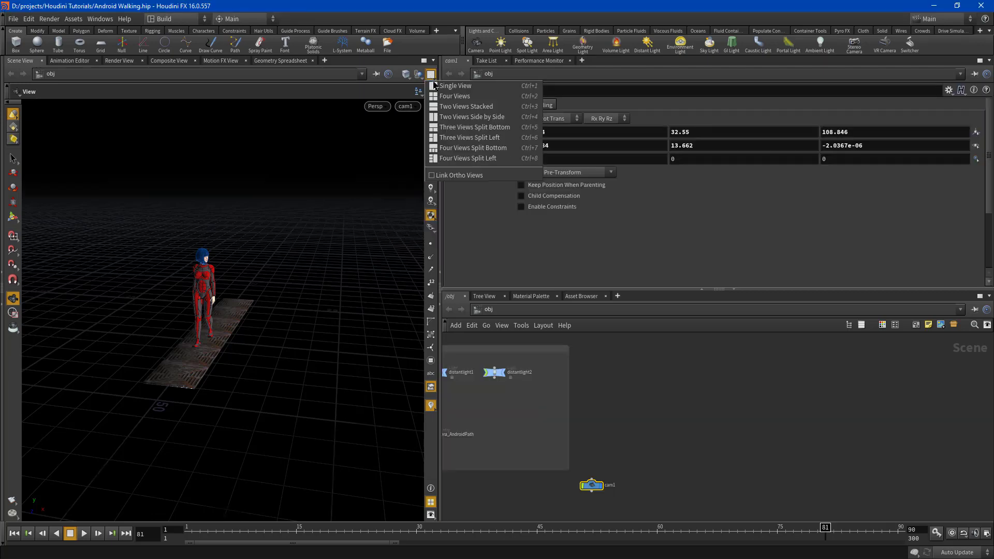
{"action": "left_click", "coordinate": [453, 98]}
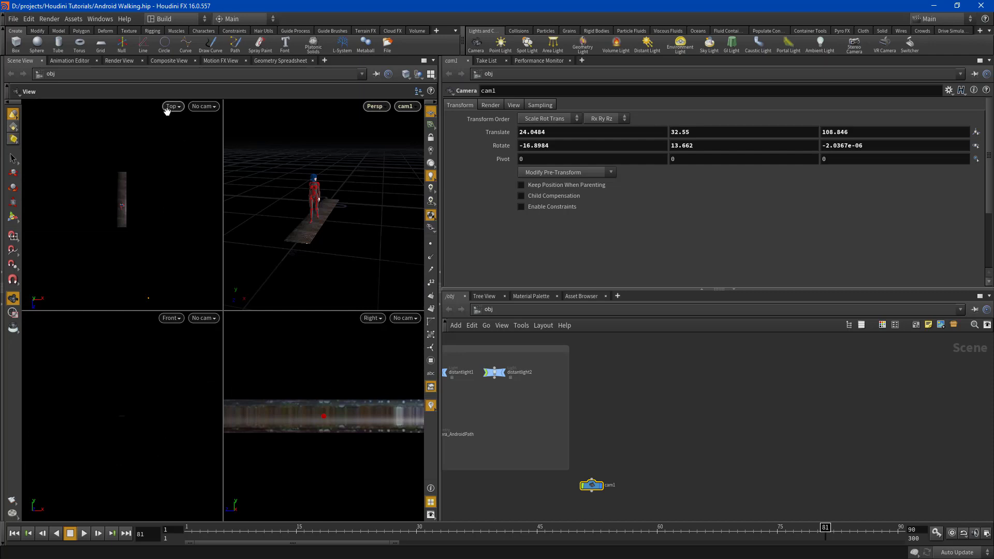
{"action": "left_click", "coordinate": [431, 74]}
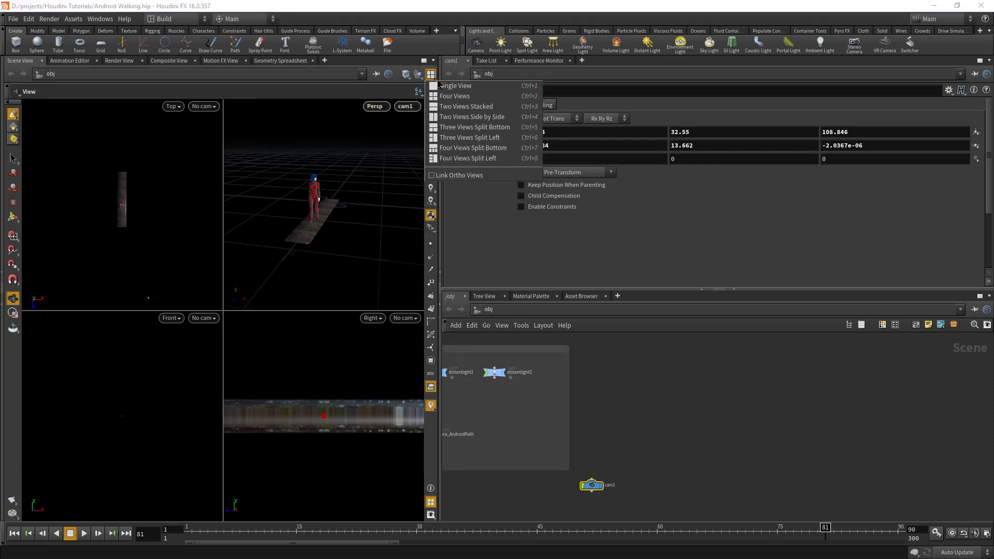
{"action": "left_click", "coordinate": [439, 85]}
{"action": "left_click", "coordinate": [375, 107]}
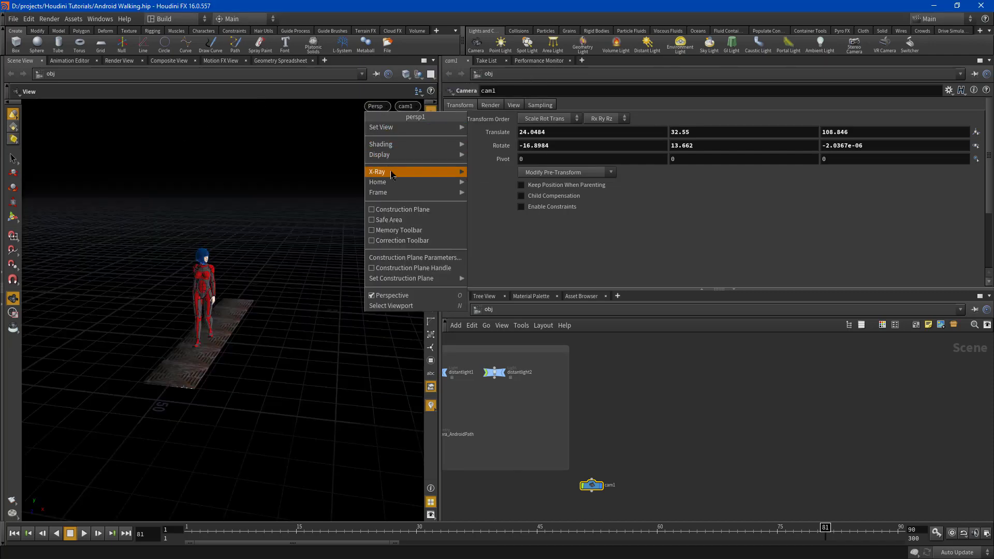
{"action": "mouse_move", "coordinate": [414, 127]}
{"action": "left_click", "coordinate": [482, 132]}
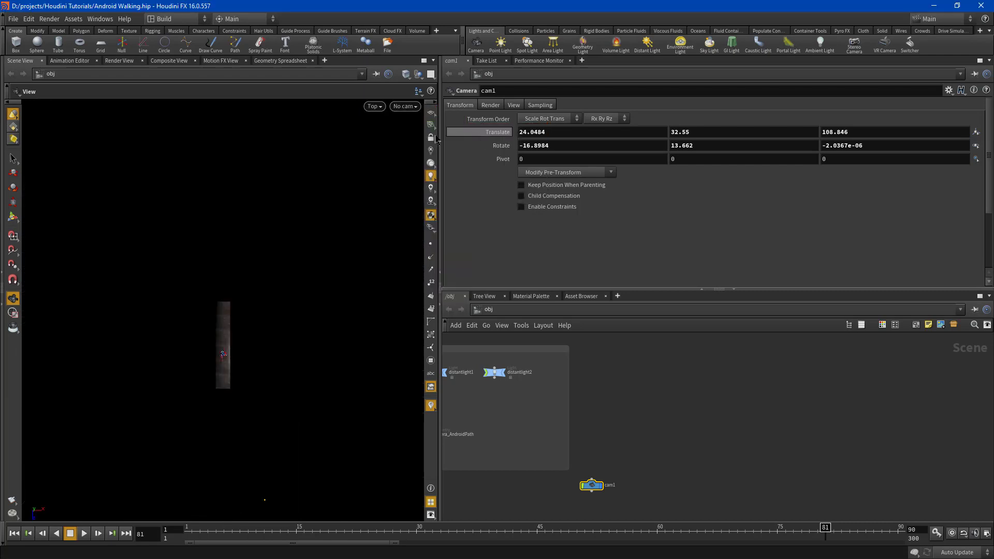
Set cam1's Icon Scale to 100, recentre the top view, and rewind to frame 1.
{"action": "right_click_drag", "start_coordinate": [240, 331], "coordinate": [282, 410]}
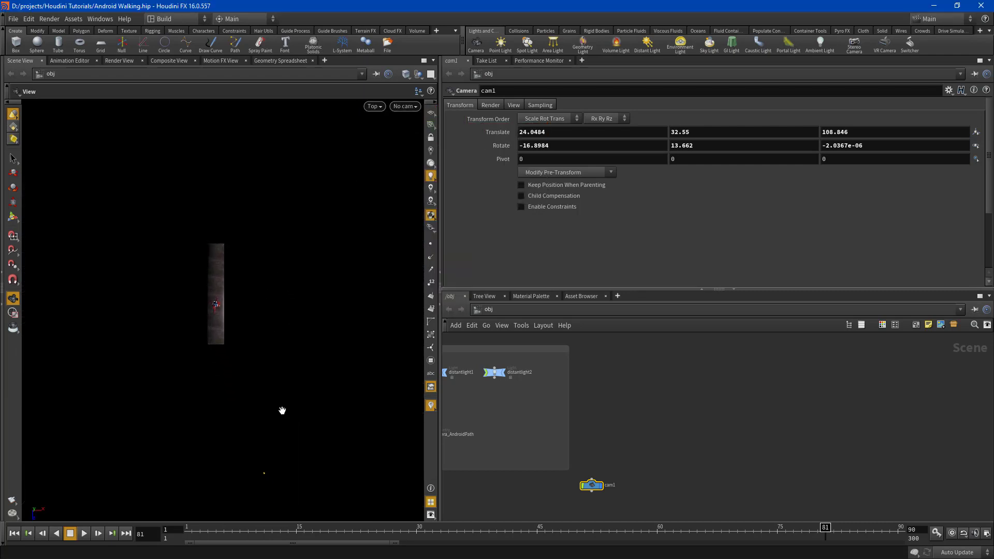
{"action": "left_click", "coordinate": [13, 159]}
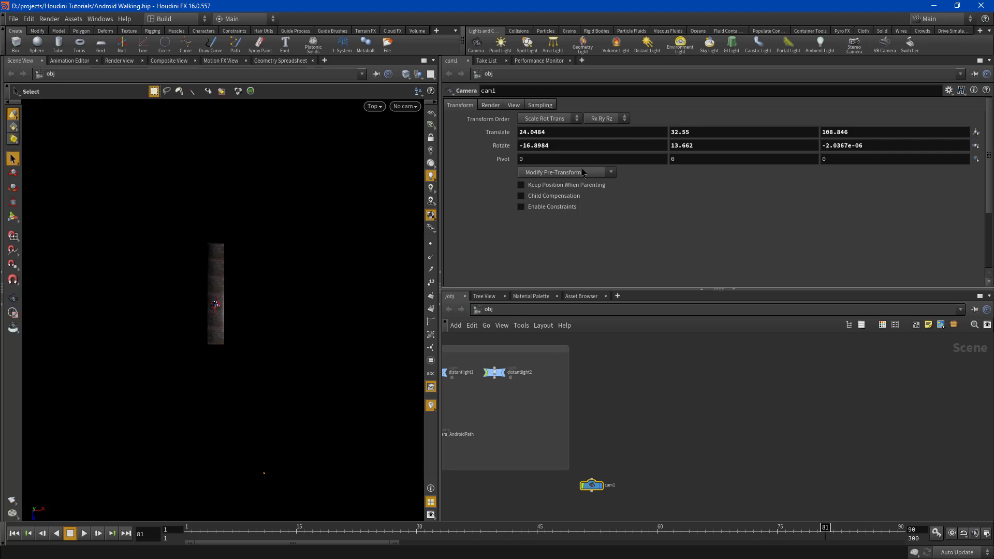
{"action": "left_click", "coordinate": [514, 105]}
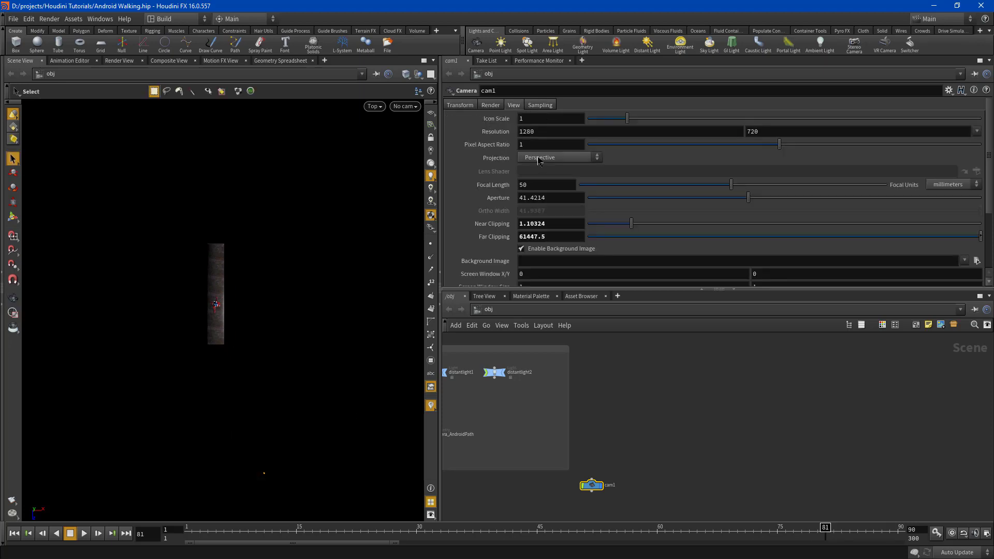
{"action": "left_click", "coordinate": [538, 119]}
{"action": "type", "text": "100"}
{"action": "key", "text": "Return"}
{"action": "key", "text": "Escape"}
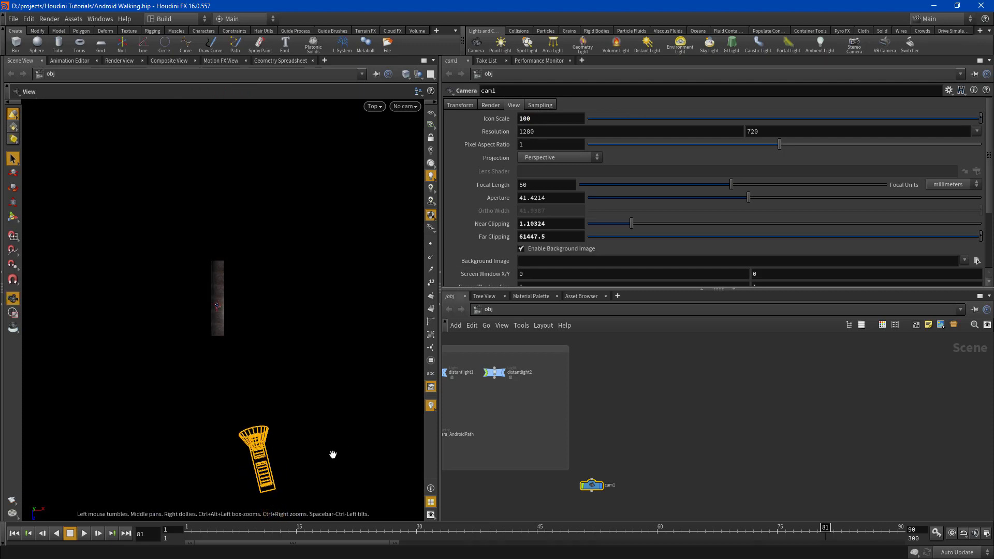
{"action": "left_click_drag", "start_coordinate": [330, 426], "coordinate": [328, 411]}
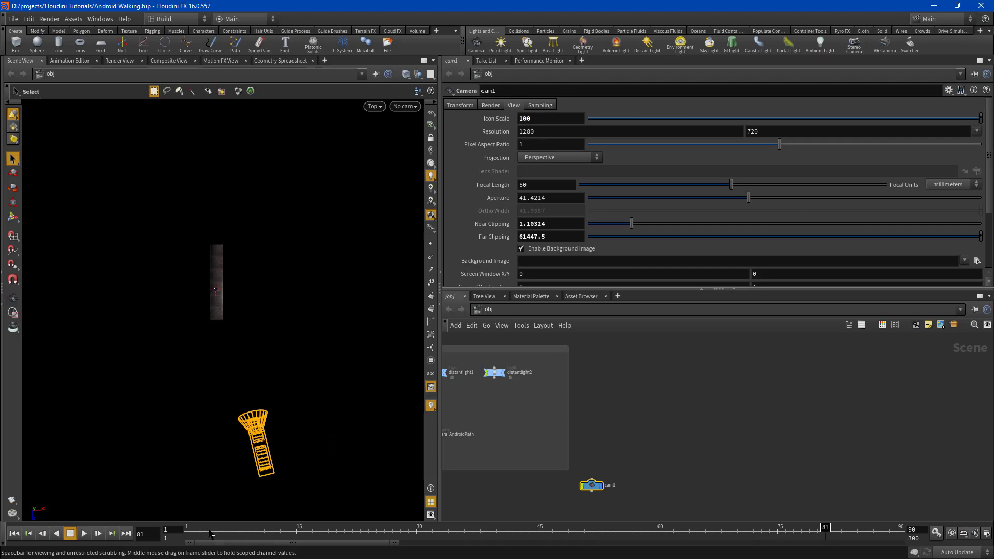
{"action": "left_click_drag", "start_coordinate": [210, 534], "coordinate": [164, 535]}
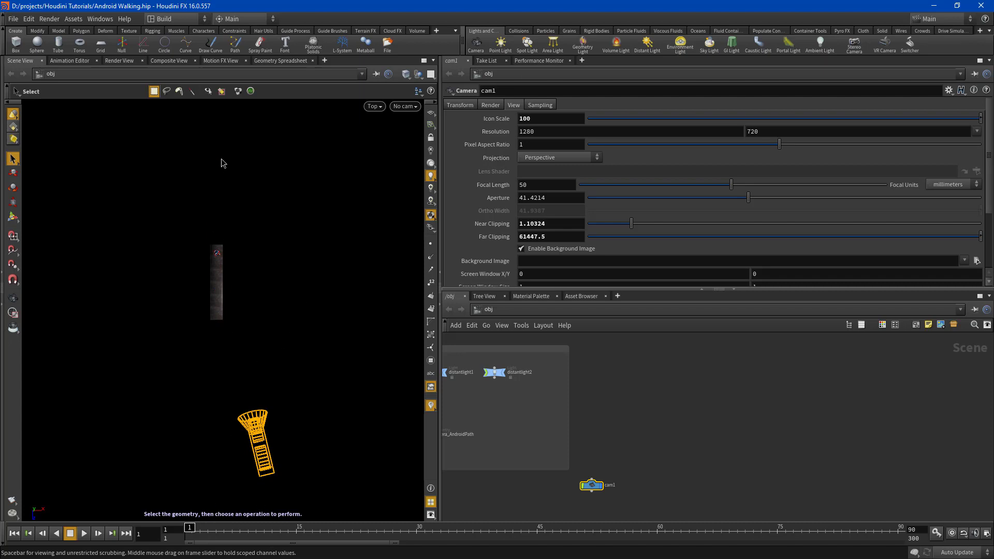
Draw a seven-point U-shaped curve around the android in the Top view.
{"action": "left_click", "coordinate": [185, 43]}
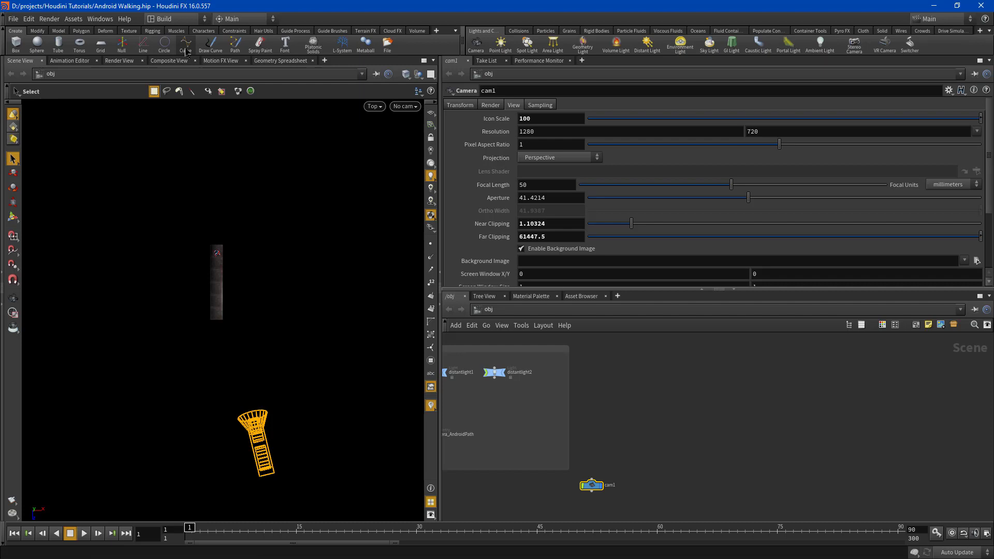
{"action": "left_click", "coordinate": [114, 269]}
{"action": "left_click", "coordinate": [109, 331]}
{"action": "left_click", "coordinate": [136, 387]}
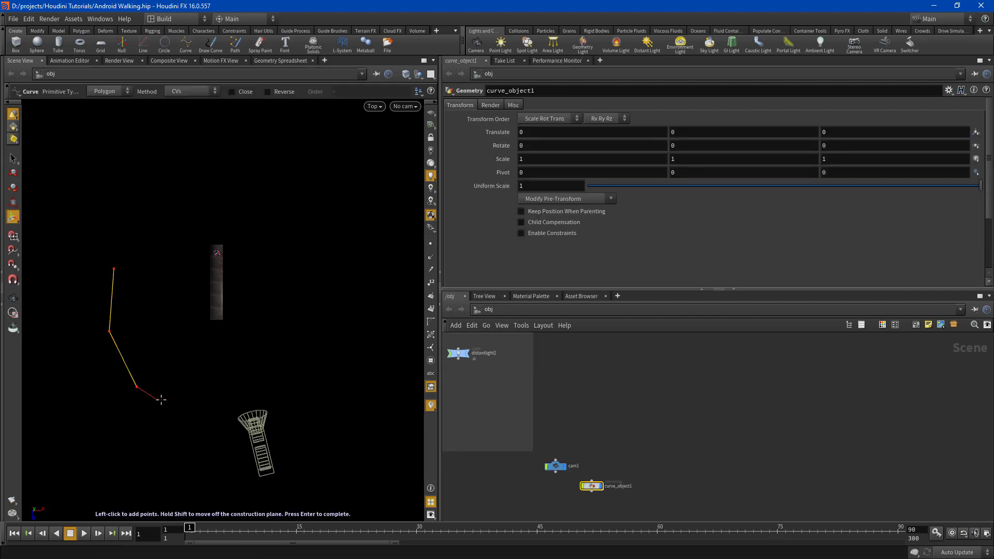
{"action": "left_click", "coordinate": [193, 402]}
{"action": "left_click", "coordinate": [259, 399]}
{"action": "left_click", "coordinate": [309, 368]}
{"action": "left_click", "coordinate": [326, 325]}
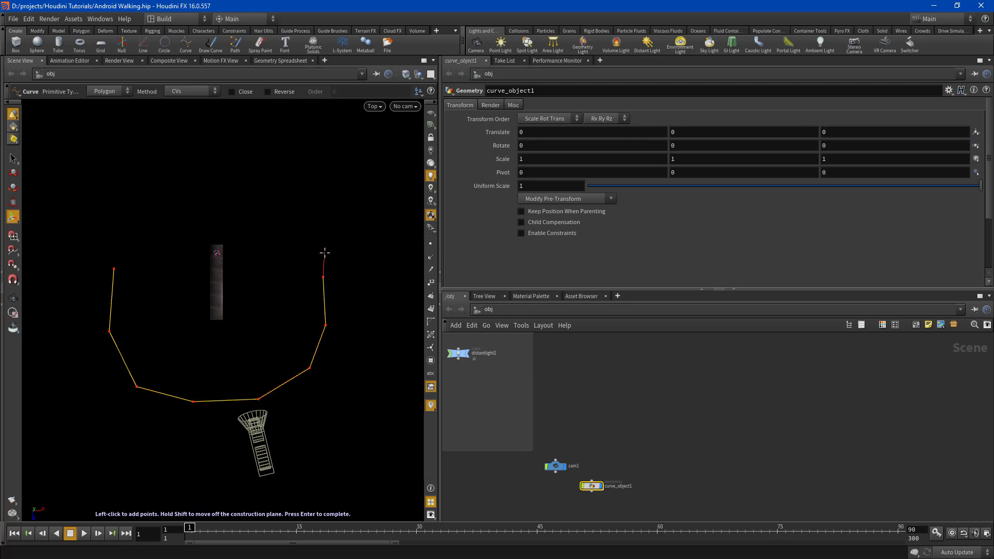
{"action": "key", "text": "Return"}
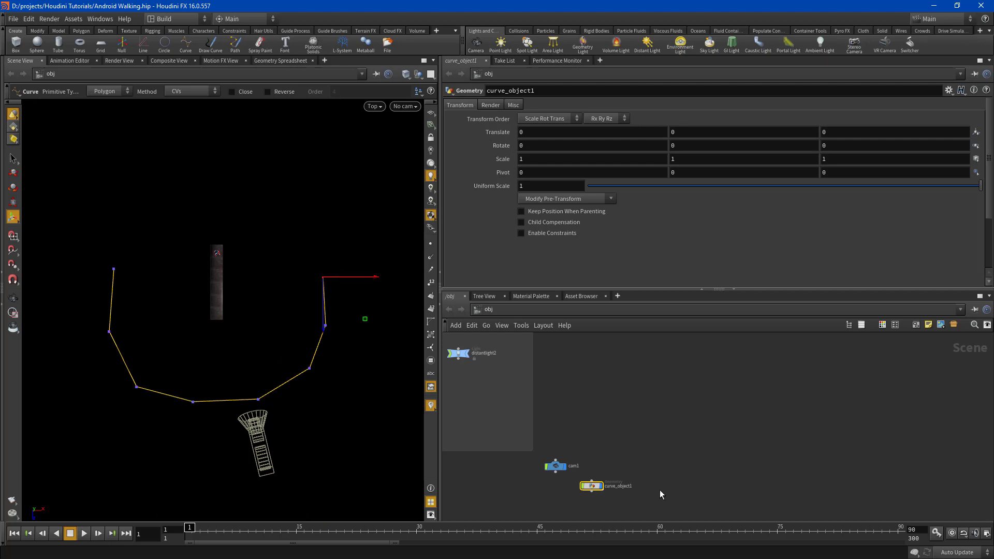
Inside curve_object1, set Primitive Type to NURBS, then return to /obj.
{"action": "left_click", "coordinate": [589, 442]}
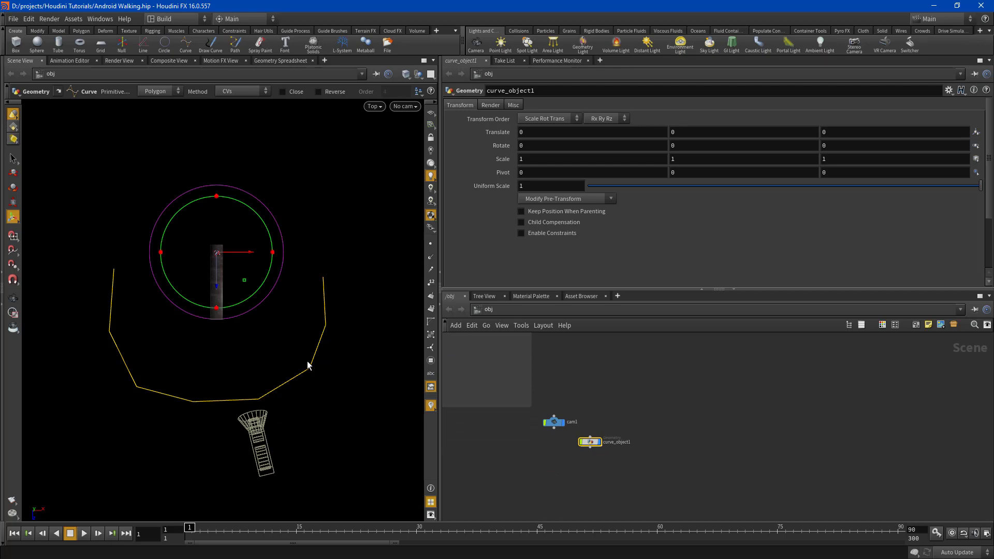
{"action": "double_click", "coordinate": [592, 443]}
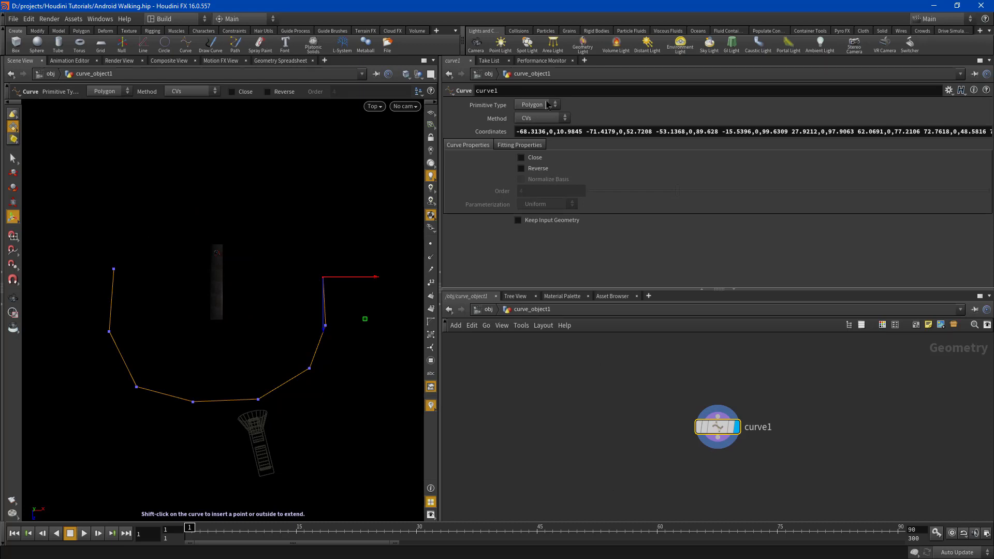
{"action": "left_click", "coordinate": [532, 104]}
{"action": "left_click", "coordinate": [528, 125]}
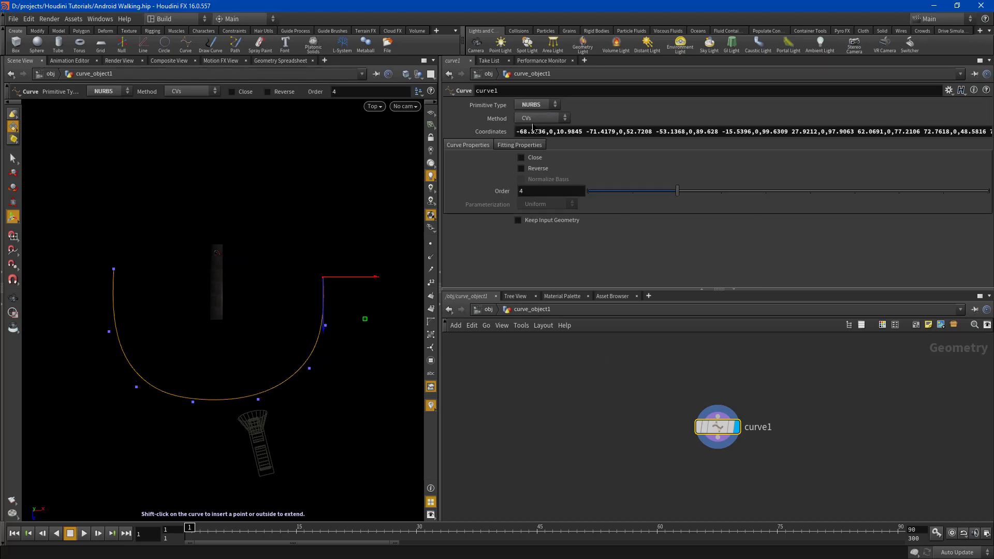
{"action": "left_click", "coordinate": [487, 310]}
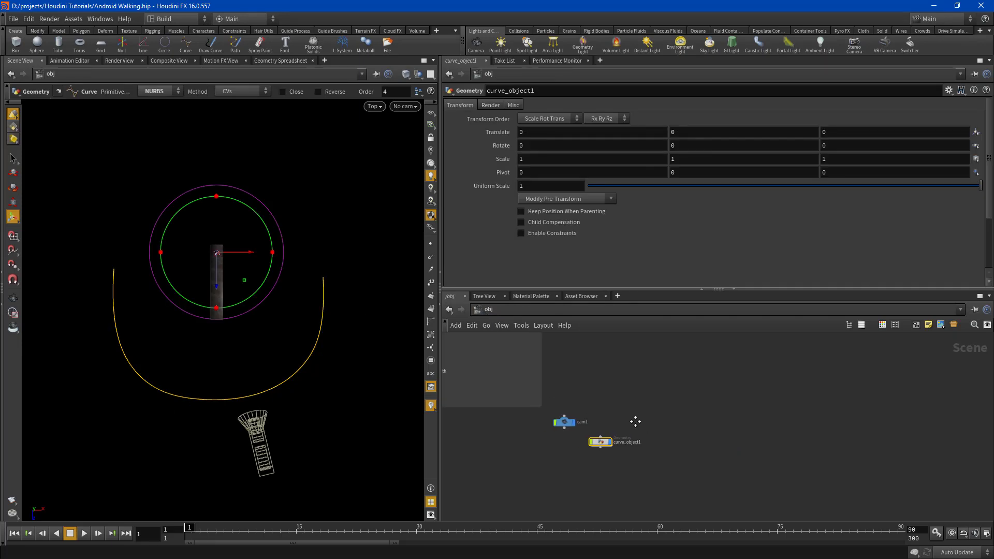
{"action": "left_click_drag", "start_coordinate": [580, 429], "coordinate": [591, 410]}
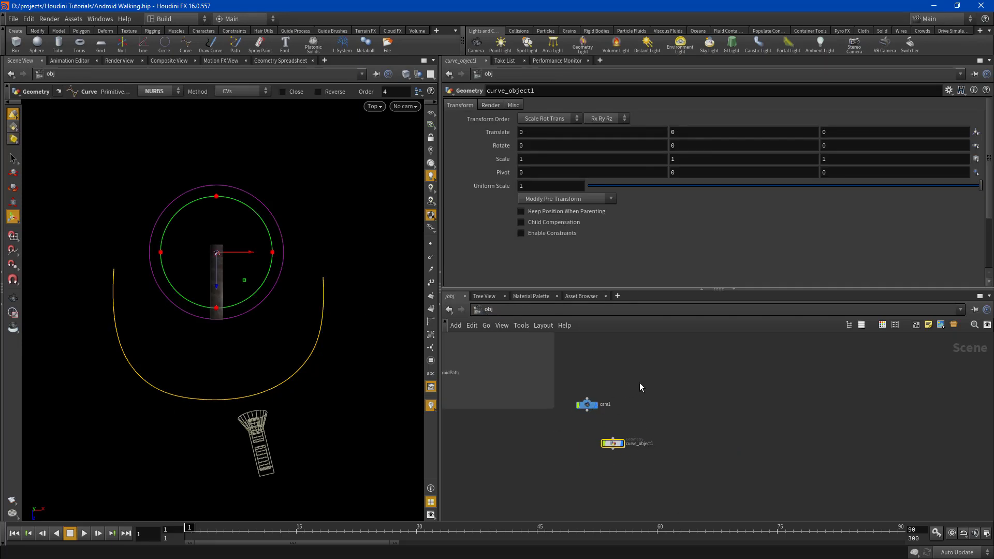
Apply a Follow Path constraint to cam1 using curve_object1 as the path.
{"action": "left_click_drag", "start_coordinate": [650, 374], "coordinate": [561, 421]}
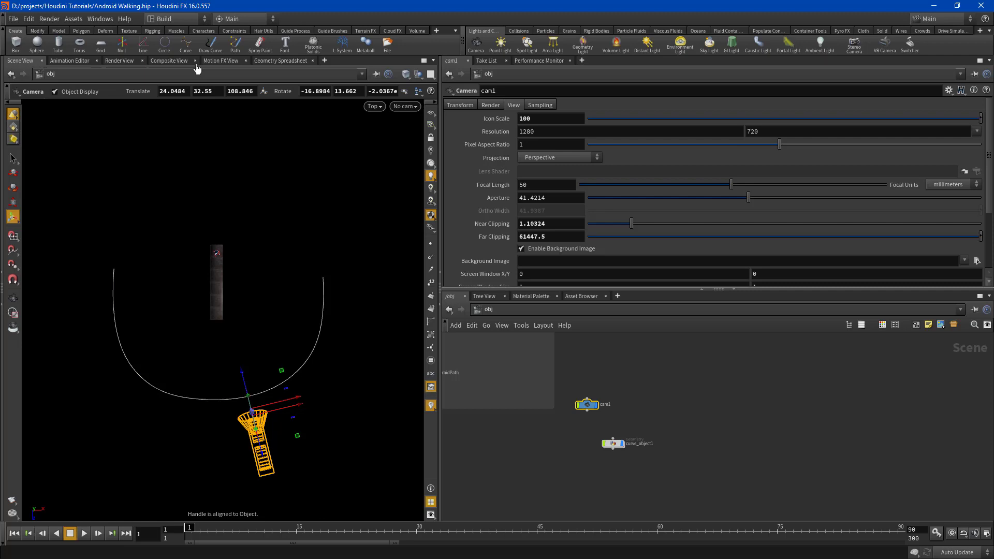
{"action": "left_click", "coordinate": [234, 31]}
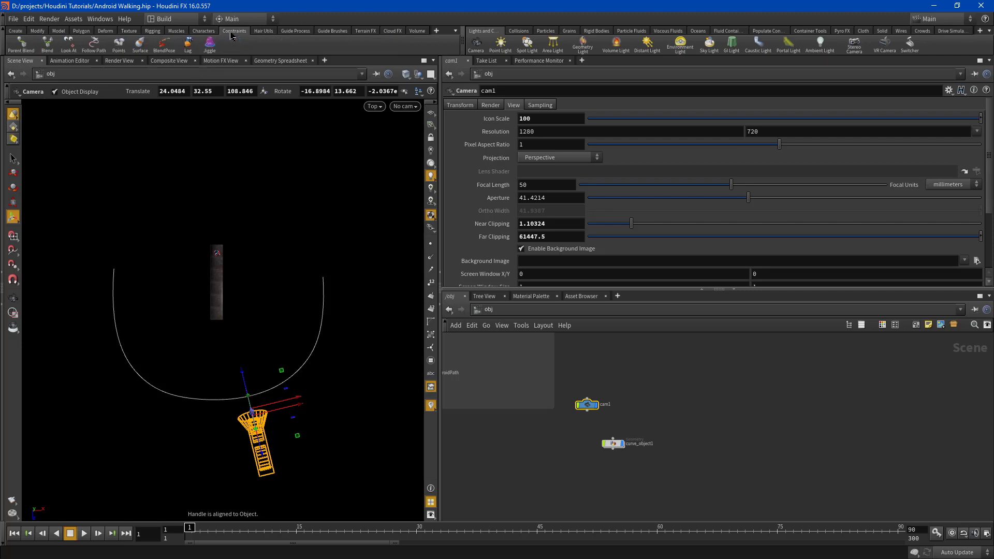
{"action": "left_click", "coordinate": [94, 47]}
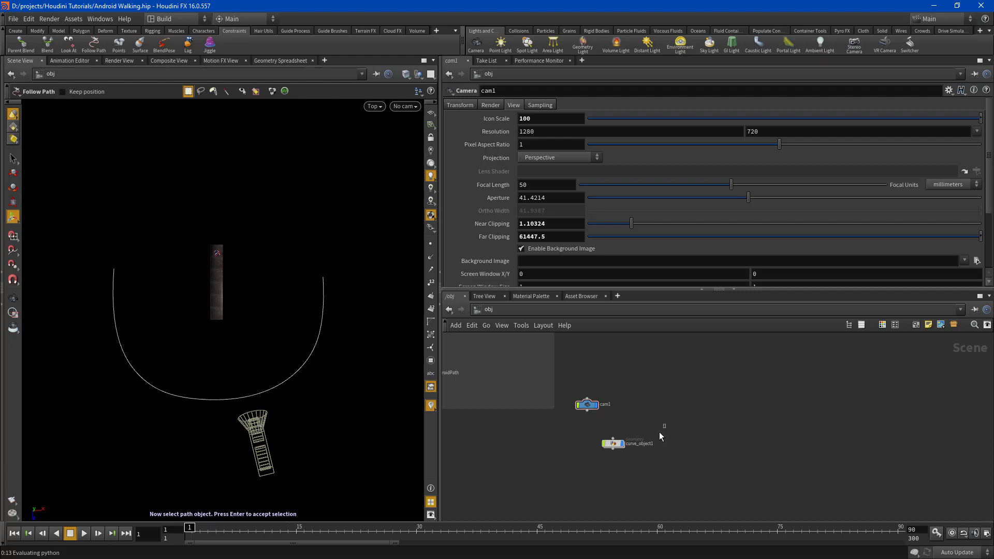
{"action": "left_click_drag", "start_coordinate": [661, 434], "coordinate": [563, 484]}
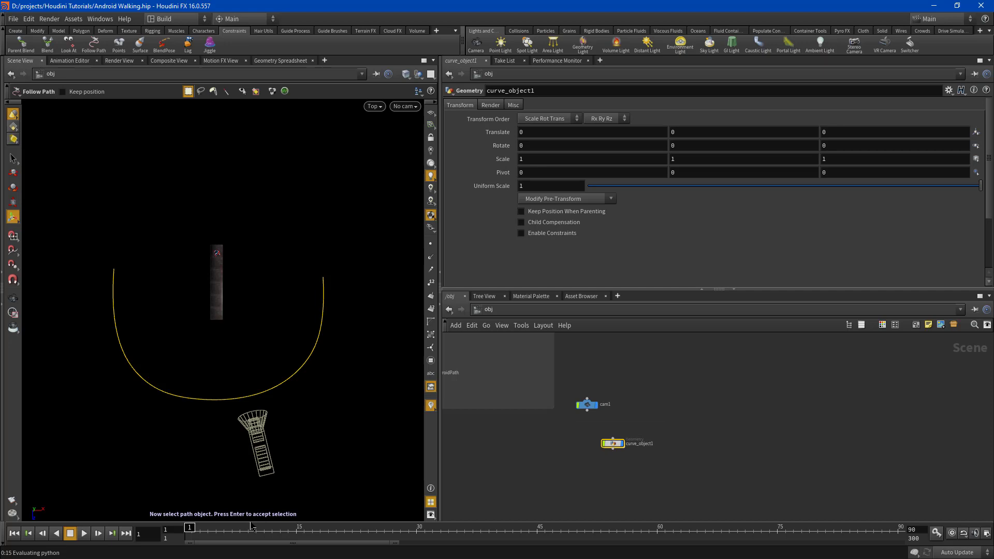
{"action": "key", "text": "Return"}
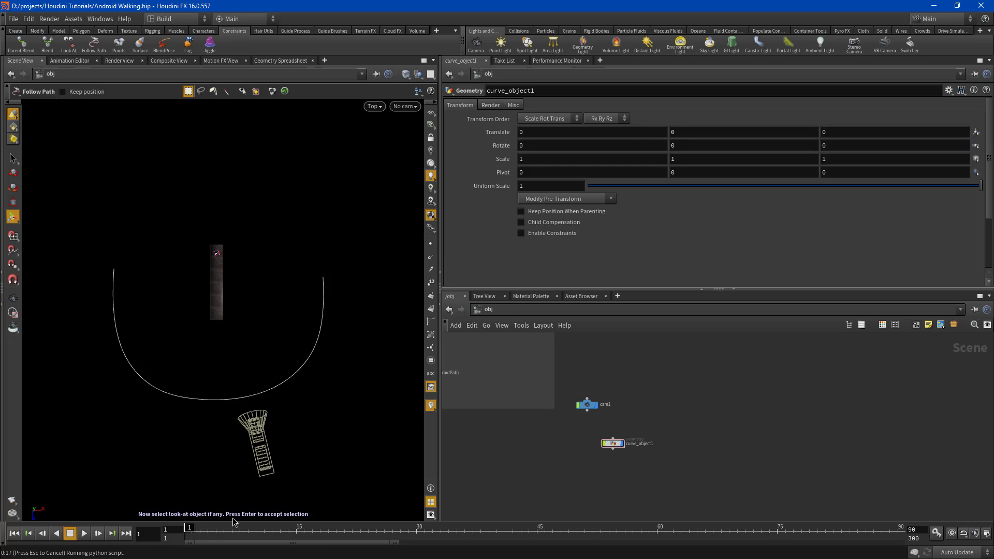
Set Android_Female_Walking_fbx as the look-at target and accept the constraint.
{"action": "key", "text": "h"}
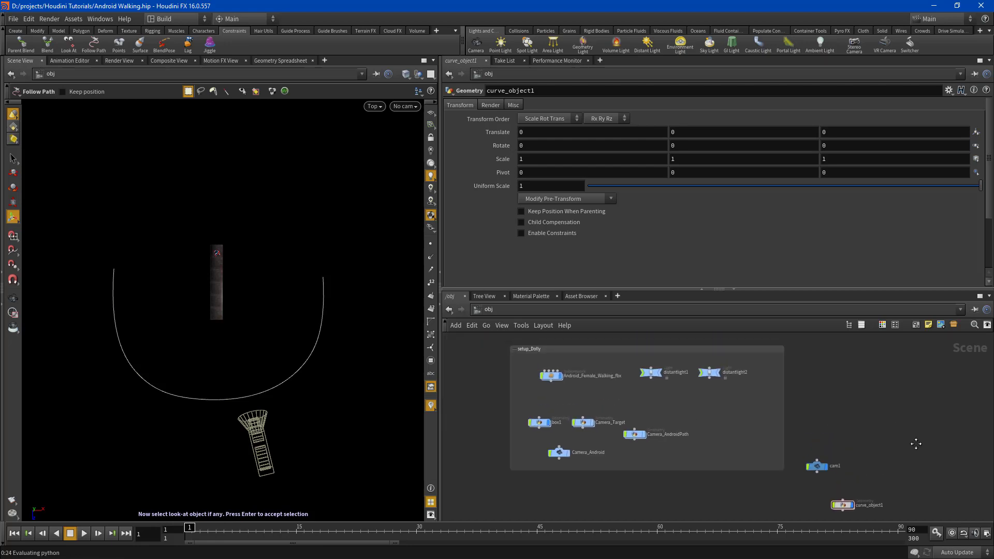
{"action": "left_click", "coordinate": [552, 377]}
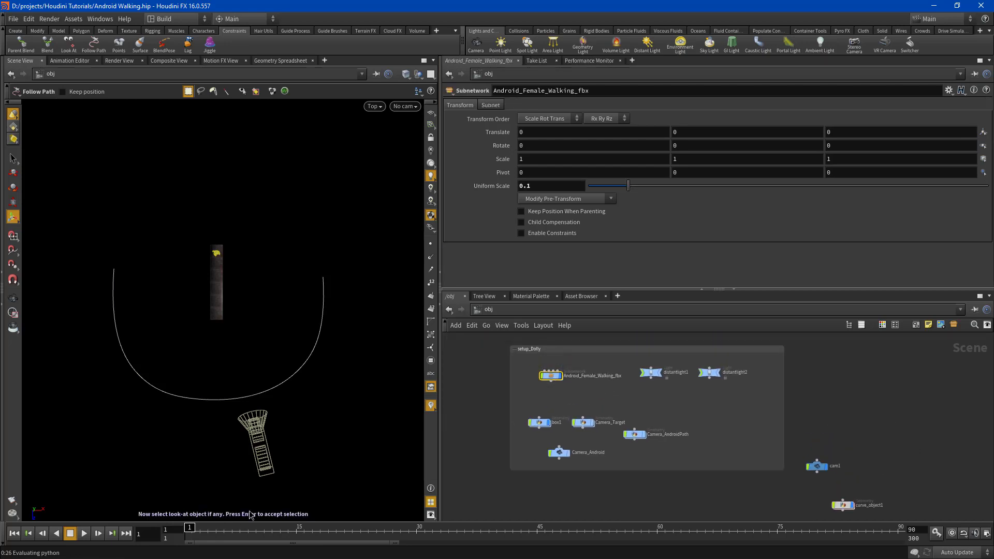
{"action": "key", "text": "Return"}
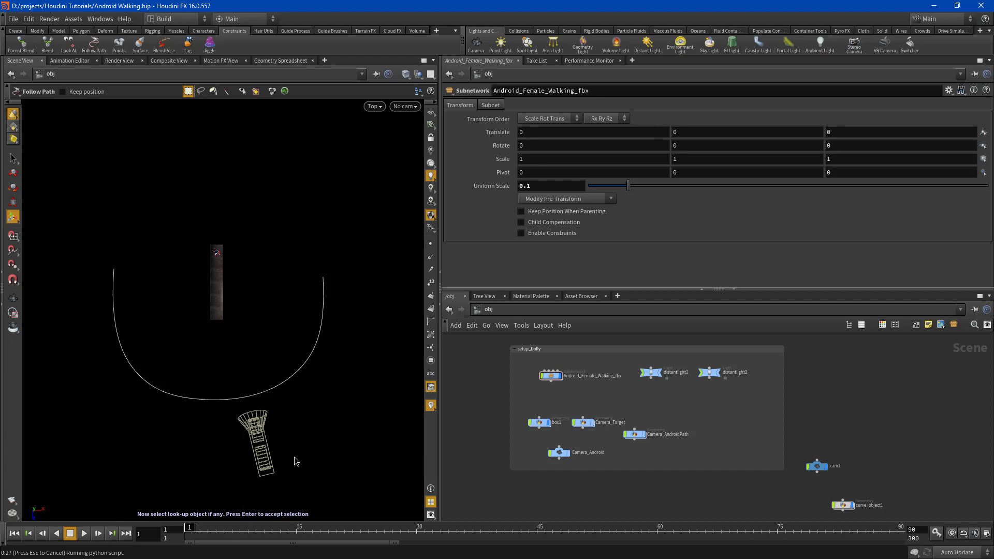
{"action": "key", "text": "Return"}
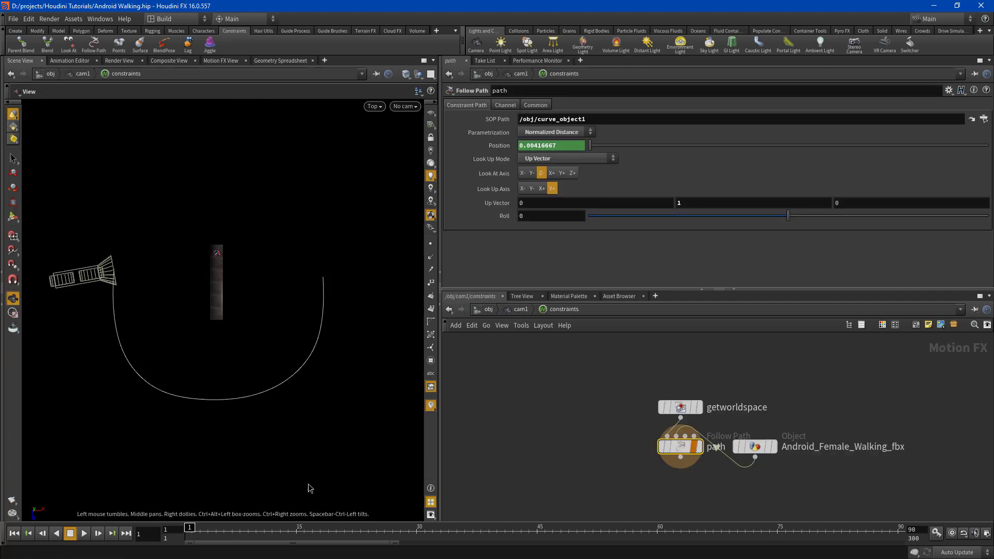
Play the animation while looking through cam1, then stop and switch to Four Views.
{"action": "left_click", "coordinate": [84, 534]}
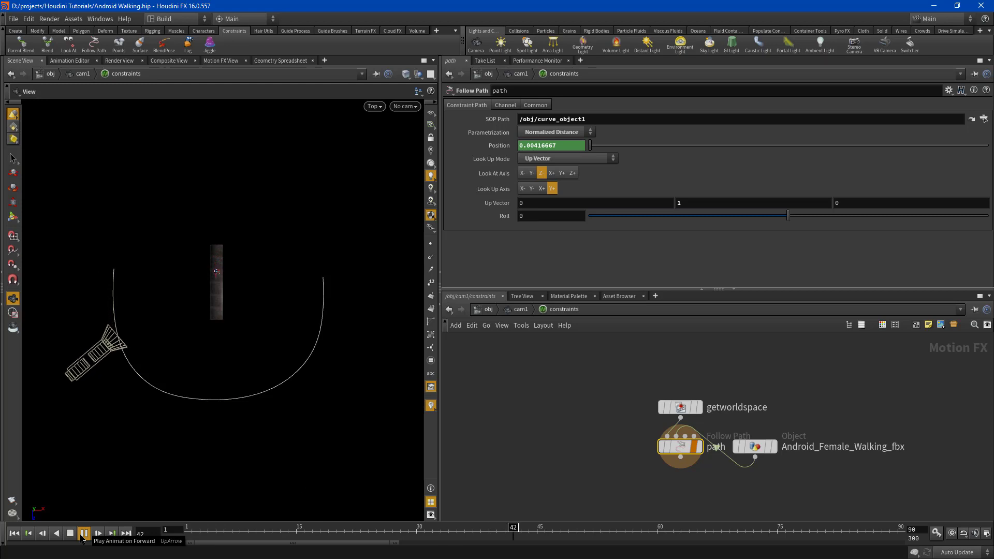
{"action": "left_click", "coordinate": [412, 107]}
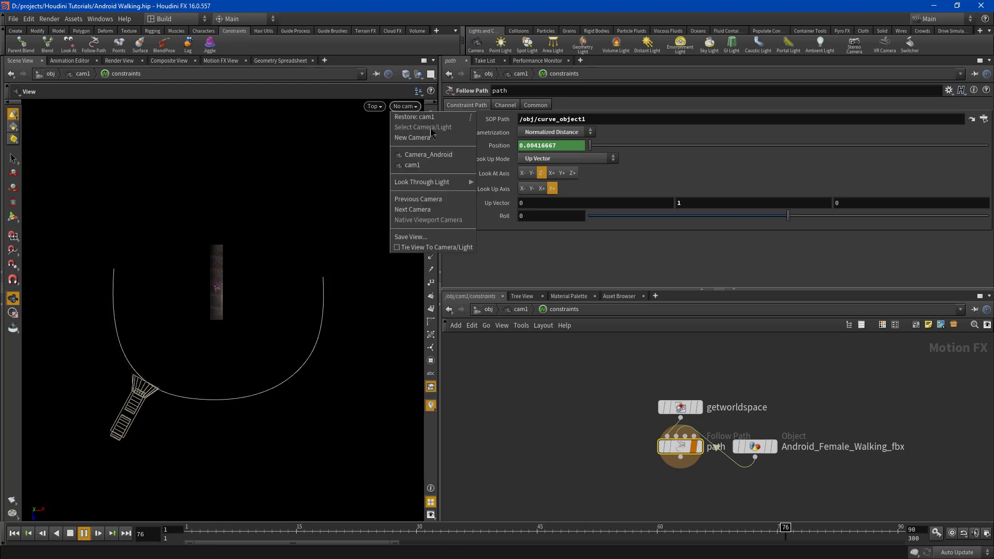
{"action": "left_click", "coordinate": [439, 164]}
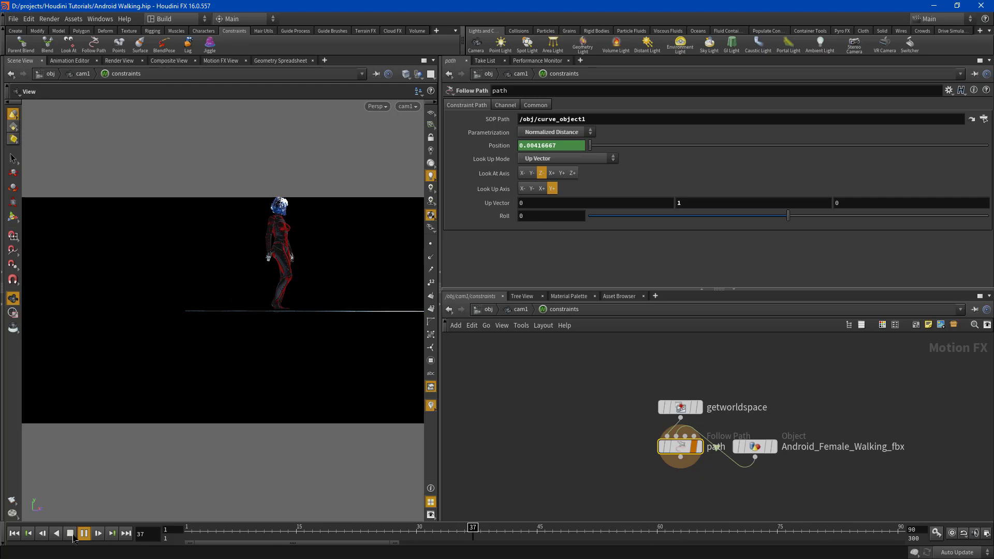
{"action": "left_click", "coordinate": [71, 534]}
{"action": "left_click", "coordinate": [431, 75]}
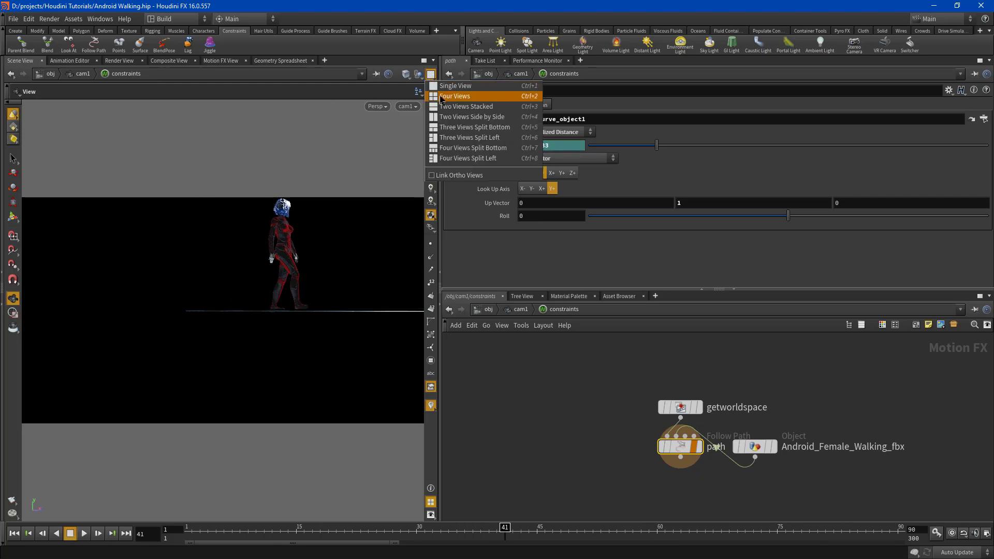
{"action": "left_click", "coordinate": [466, 98]}
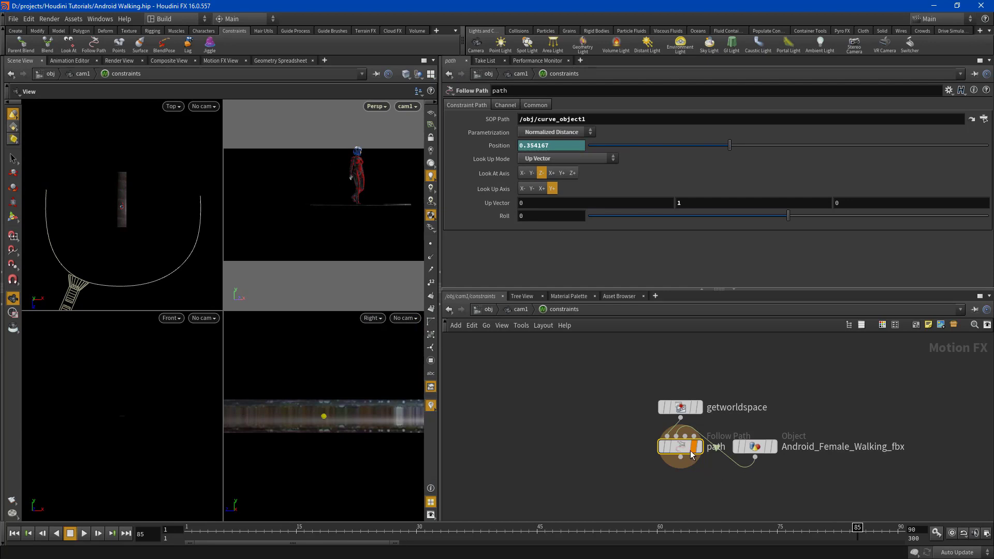
In cam1's constraints network, change the Follow Path Position expression from $FF/240 to $FF/90.
{"action": "left_click_drag", "start_coordinate": [691, 454], "coordinate": [654, 483]}
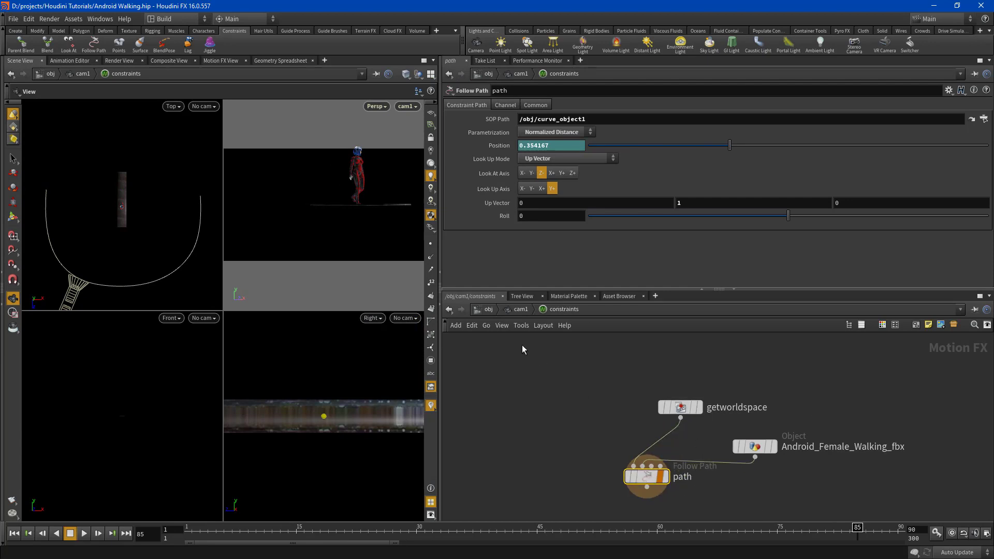
{"action": "left_click", "coordinate": [513, 311]}
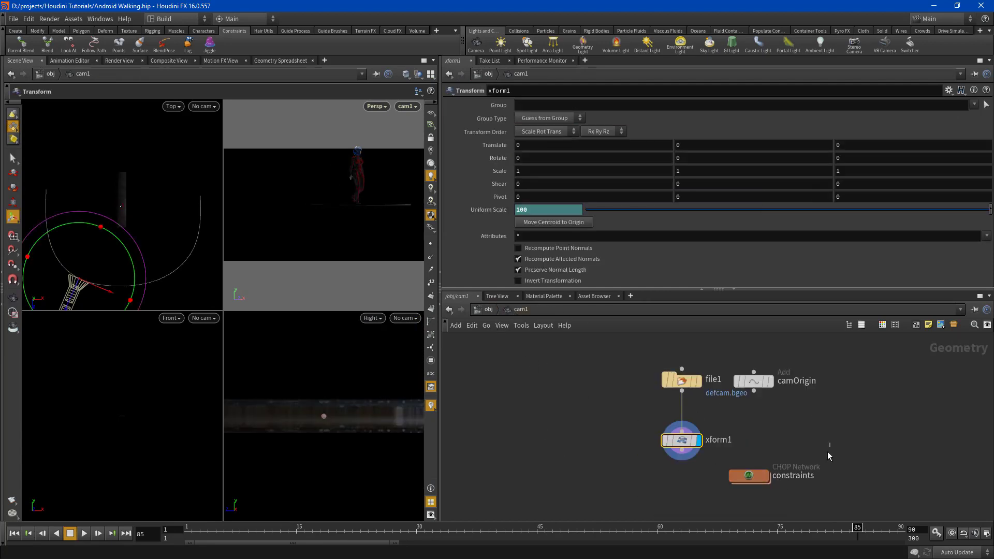
{"action": "left_click_drag", "start_coordinate": [830, 443], "coordinate": [719, 519]}
{"action": "double_click", "coordinate": [749, 475]}
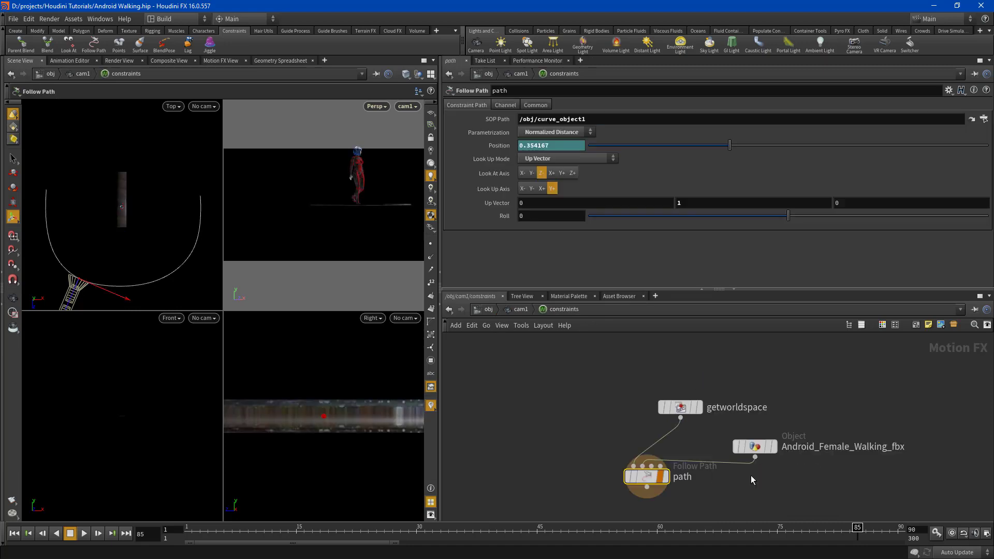
{"action": "mouse_move", "coordinate": [694, 479]}
{"action": "left_click", "coordinate": [495, 147]}
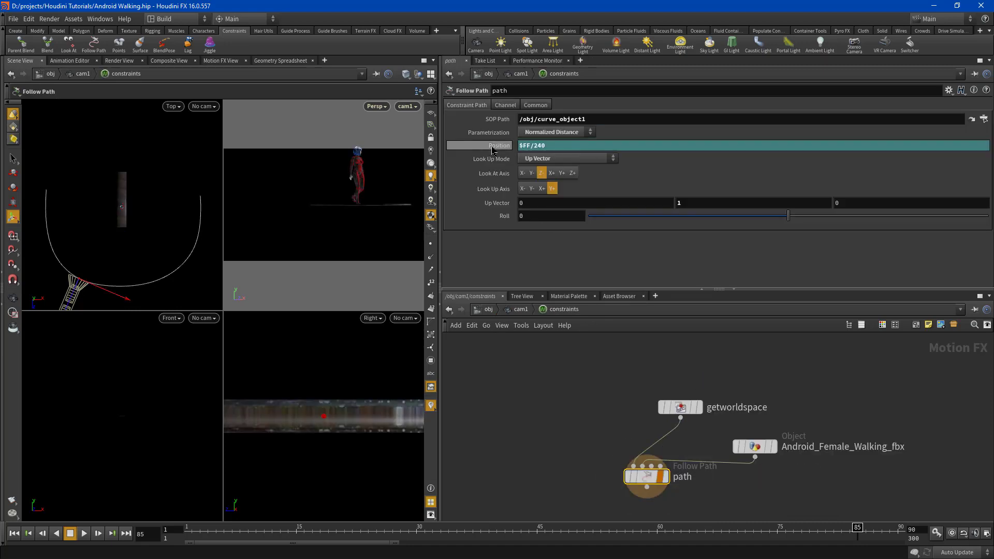
{"action": "left_click", "coordinate": [536, 146]}
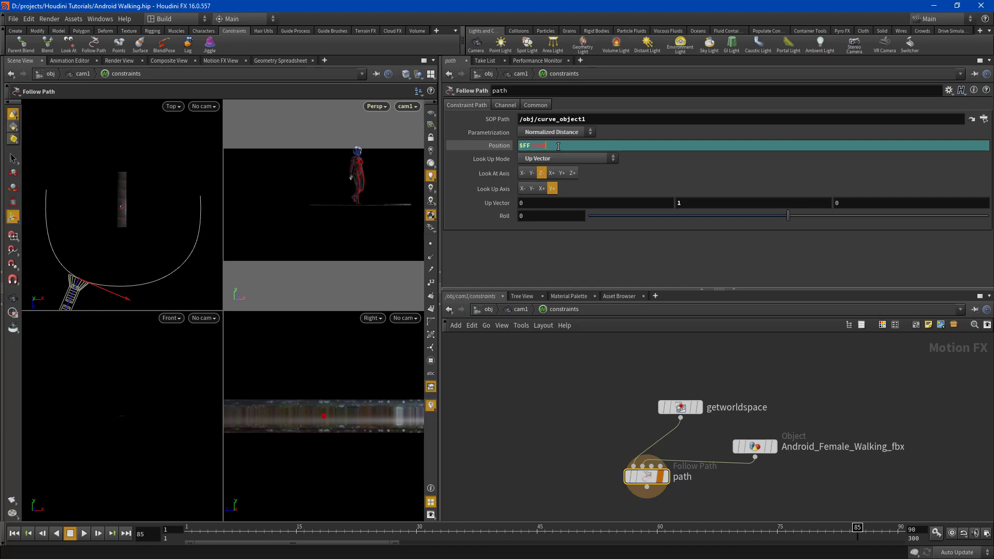
{"action": "key", "text": "Return"}
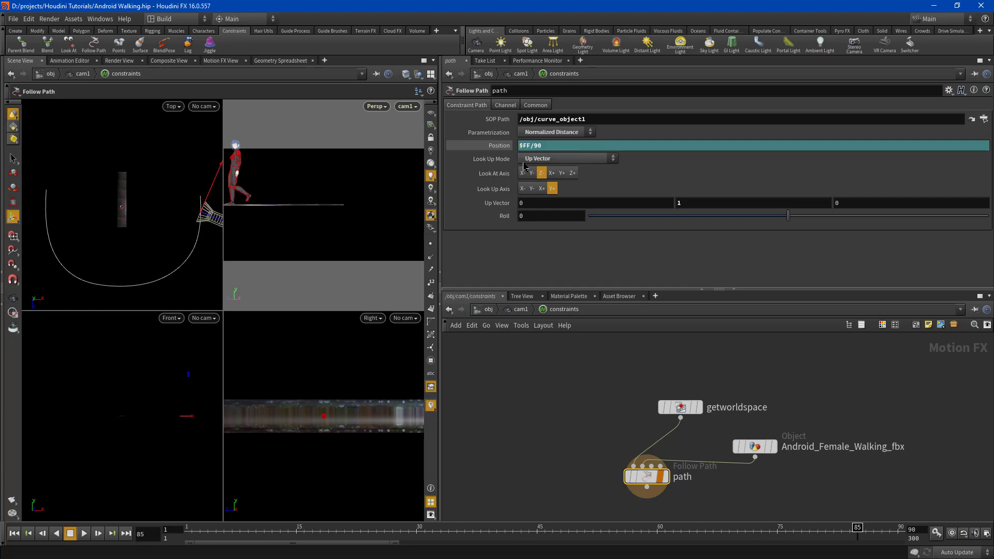
Scrub the timeline, change the expression to $FF/30, rewind to frame 1, and return to /obj.
{"action": "left_click_drag", "start_coordinate": [206, 531], "coordinate": [609, 533]}
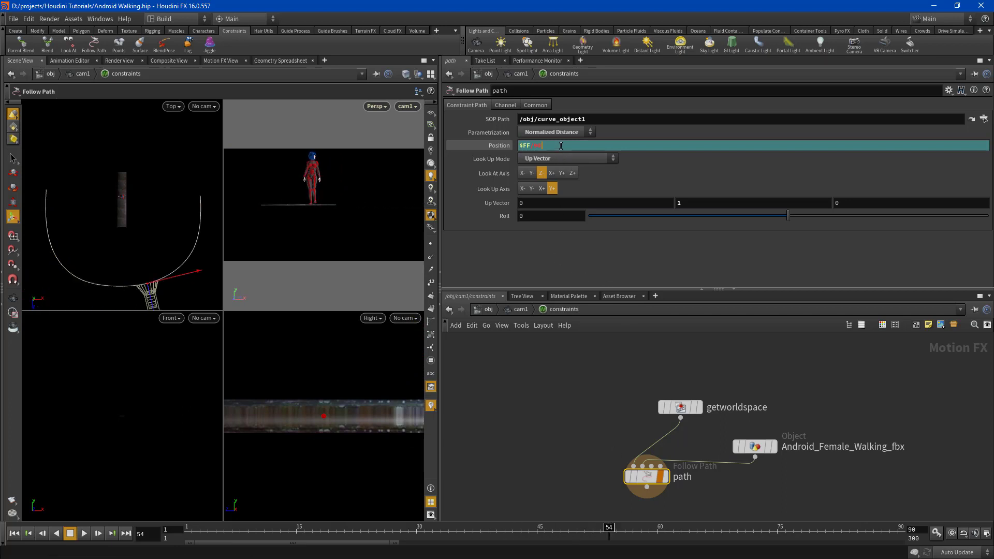
{"action": "type", "text": "30"}
{"action": "key", "text": "Return"}
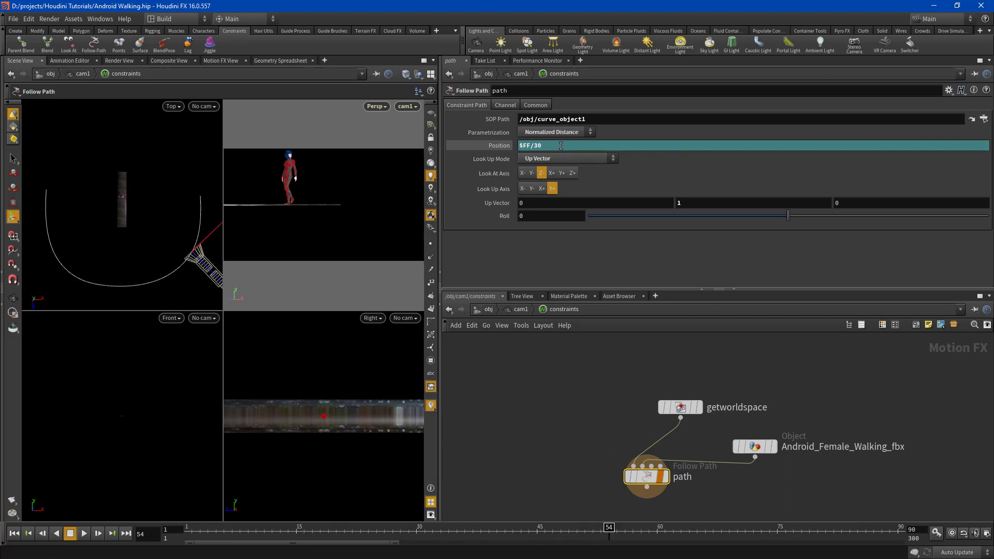
{"action": "left_click_drag", "start_coordinate": [621, 535], "coordinate": [152, 540]}
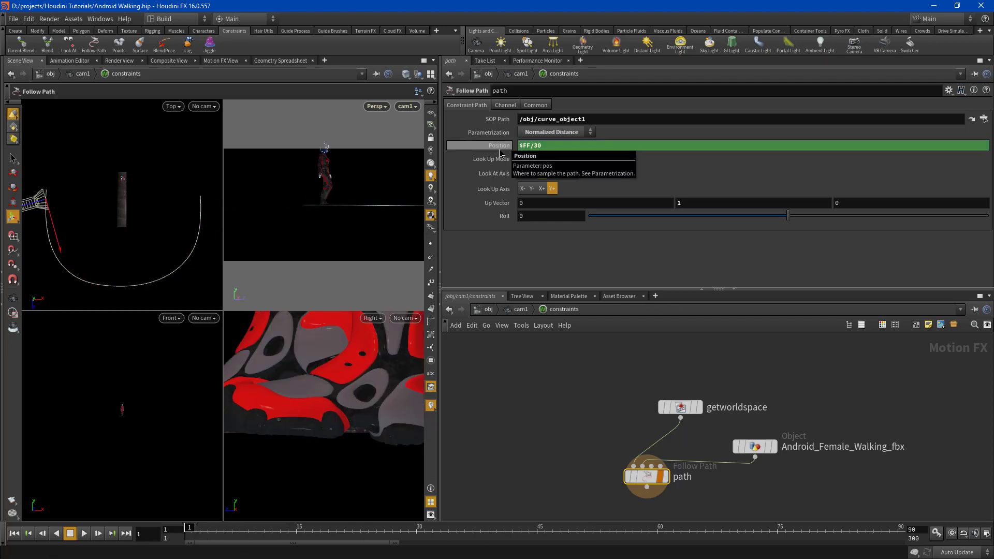
{"action": "left_click", "coordinate": [498, 307]}
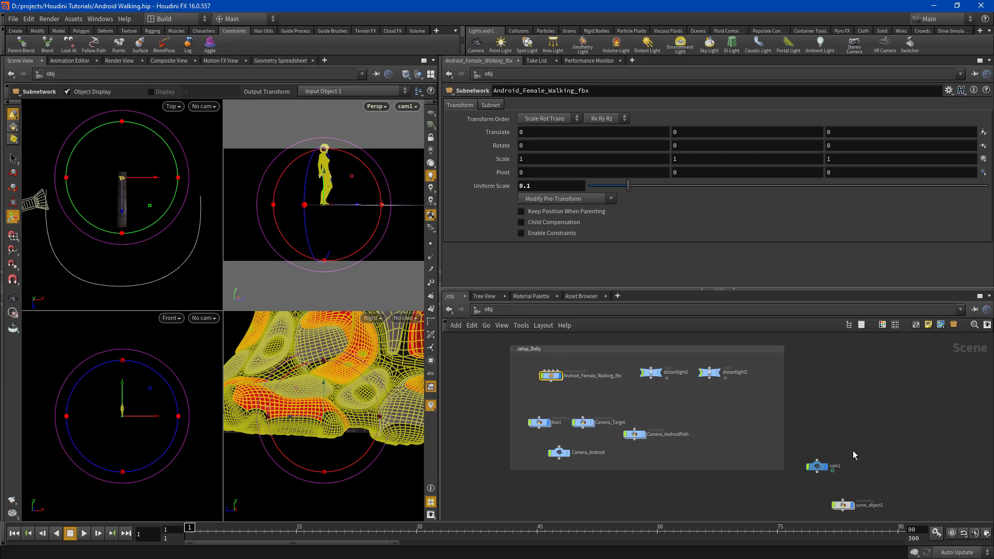
Select the cam1 node, scrub to about frame 31, and rename it Camera_2.
{"action": "left_click", "coordinate": [817, 467]}
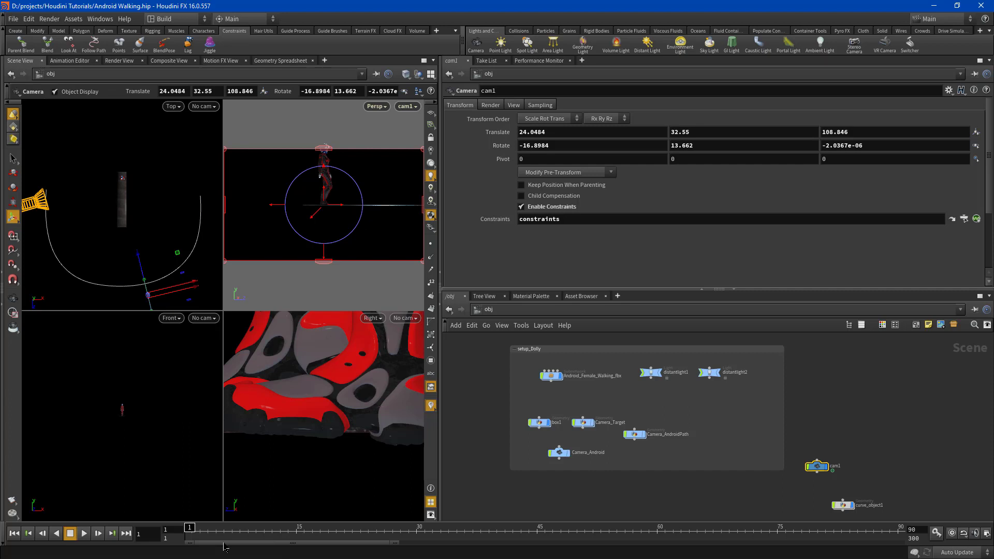
{"action": "mouse_move", "coordinate": [190, 530]}
{"action": "left_mouse_down"}
{"action": "mouse_move", "coordinate": [453, 535]}
{"action": "mouse_move", "coordinate": [194, 538]}
{"action": "left_mouse_up"}
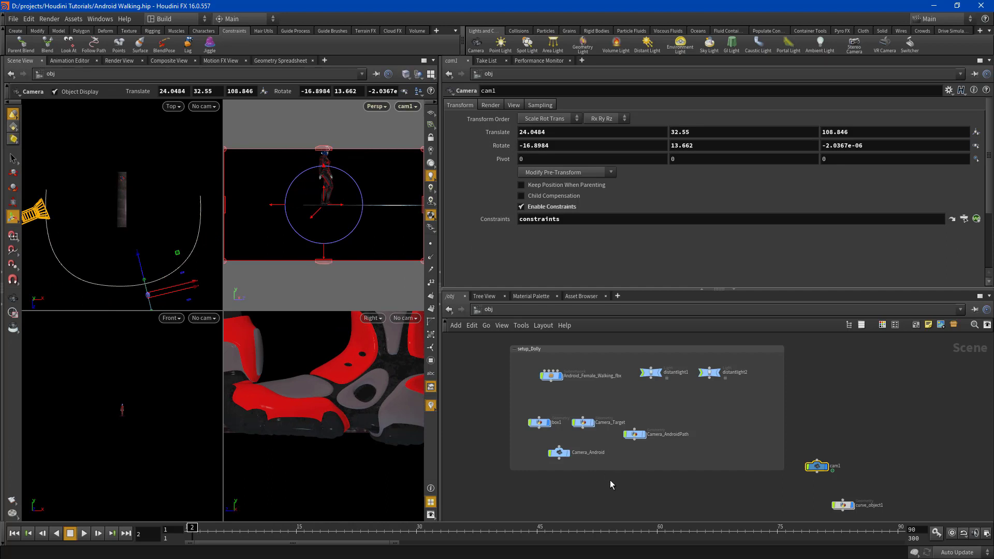
{"action": "double_click", "coordinate": [835, 467]}
{"action": "left_click", "coordinate": [815, 465]}
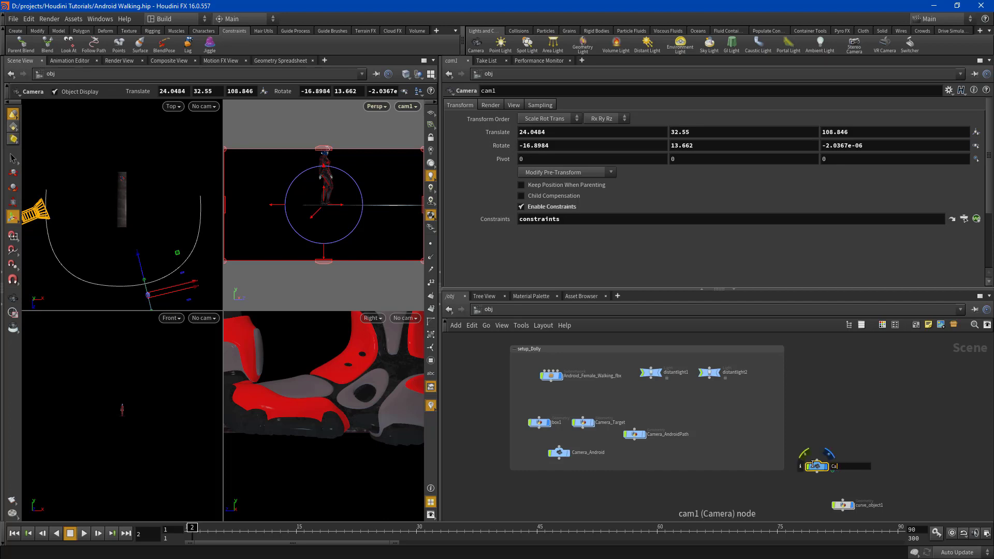
{"action": "type", "text": "Camera_2"}
{"action": "key", "text": "Return"}
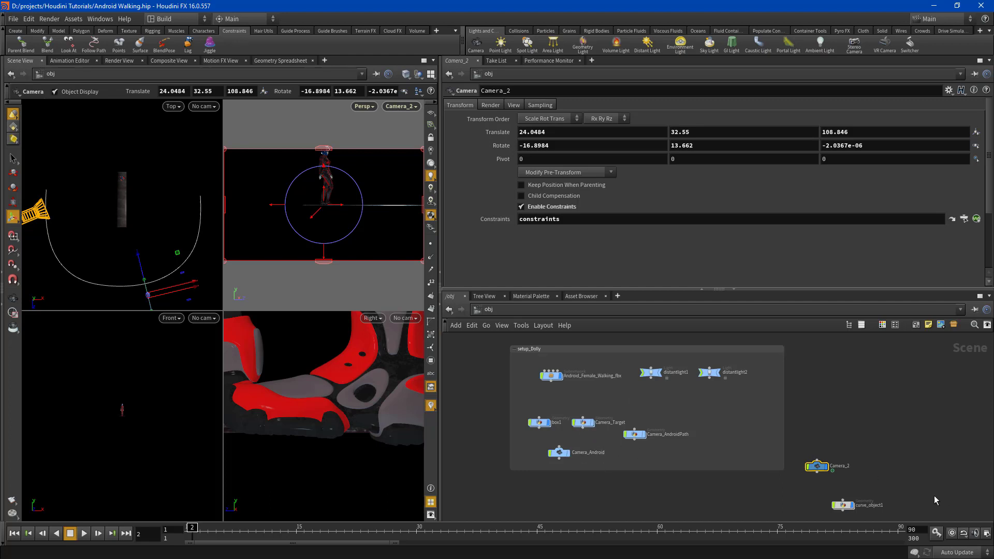
Set curve_object1's Translate Y to 18 and scrub to about frame 31 to check framing.
{"action": "left_click", "coordinate": [842, 505]}
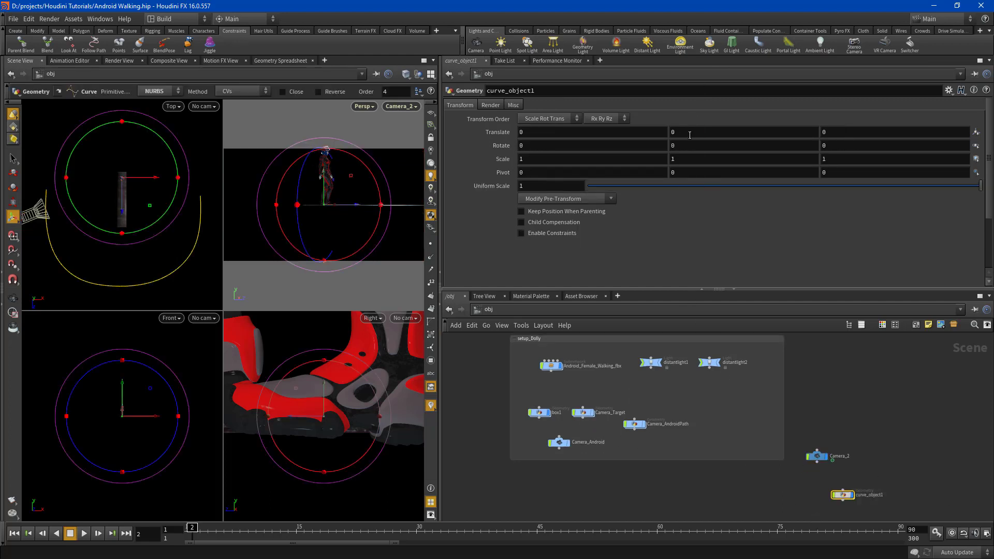
{"action": "middle_click_drag", "start_coordinate": [690, 135], "coordinate": [772, 122]}
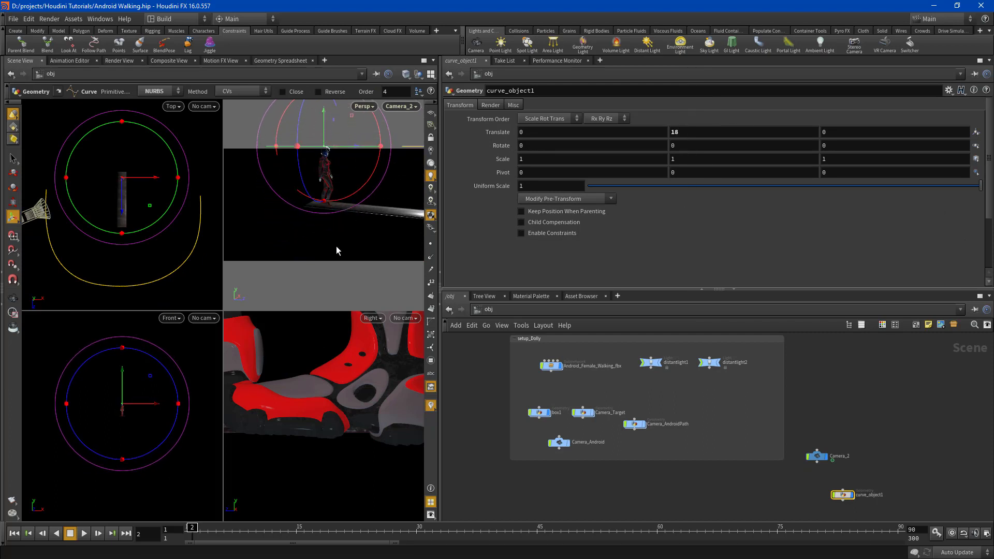
{"action": "left_click_drag", "start_coordinate": [193, 528], "coordinate": [473, 540]}
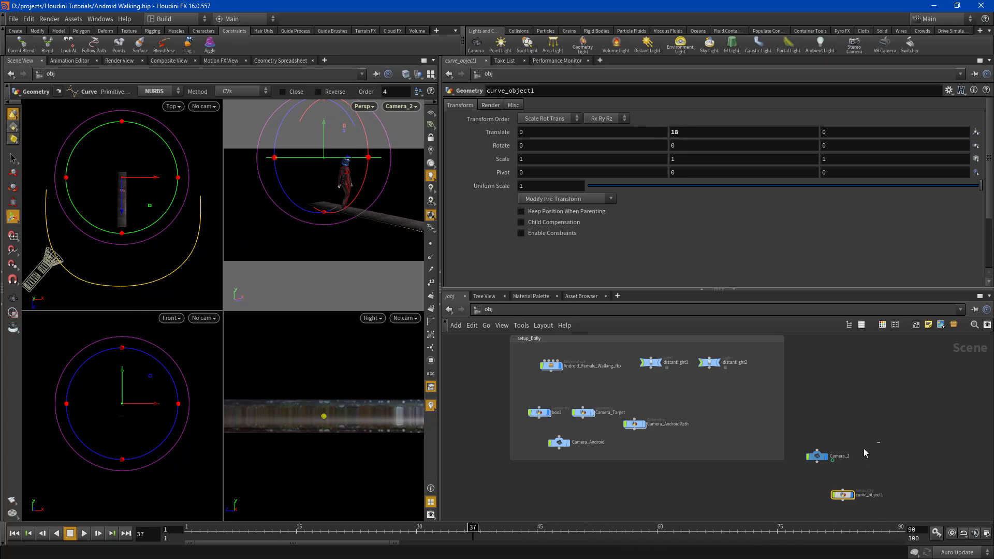
Lower Camera_2's Focal Length to 40 in its View settings.
{"action": "left_click", "coordinate": [817, 456]}
{"action": "left_click", "coordinate": [492, 106]}
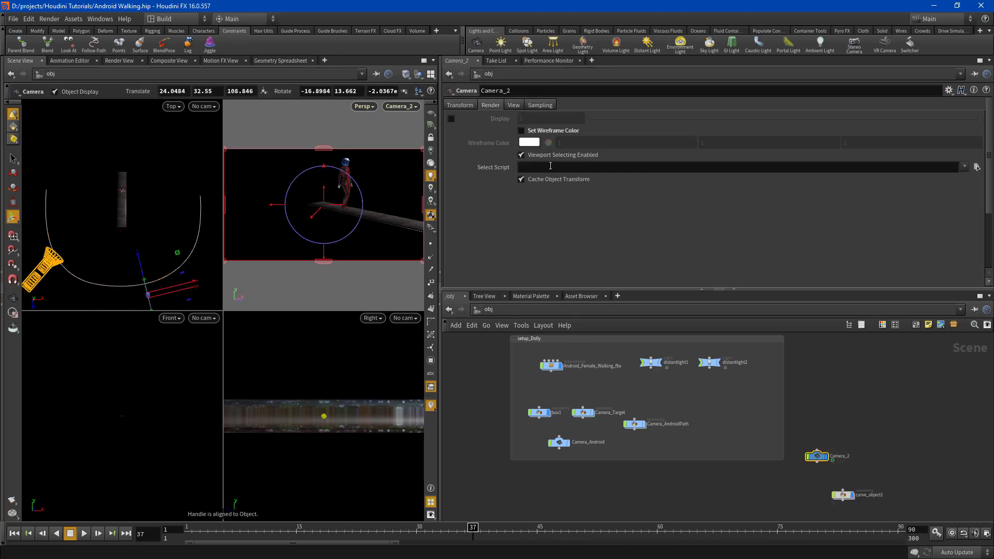
{"action": "left_click", "coordinate": [513, 105]}
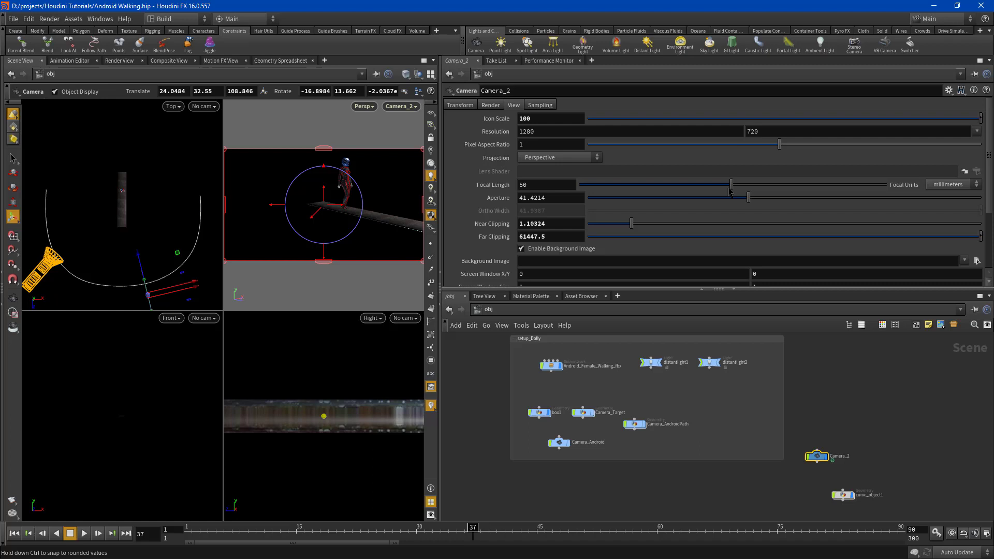
{"action": "left_click_drag", "start_coordinate": [729, 192], "coordinate": [708, 193]}
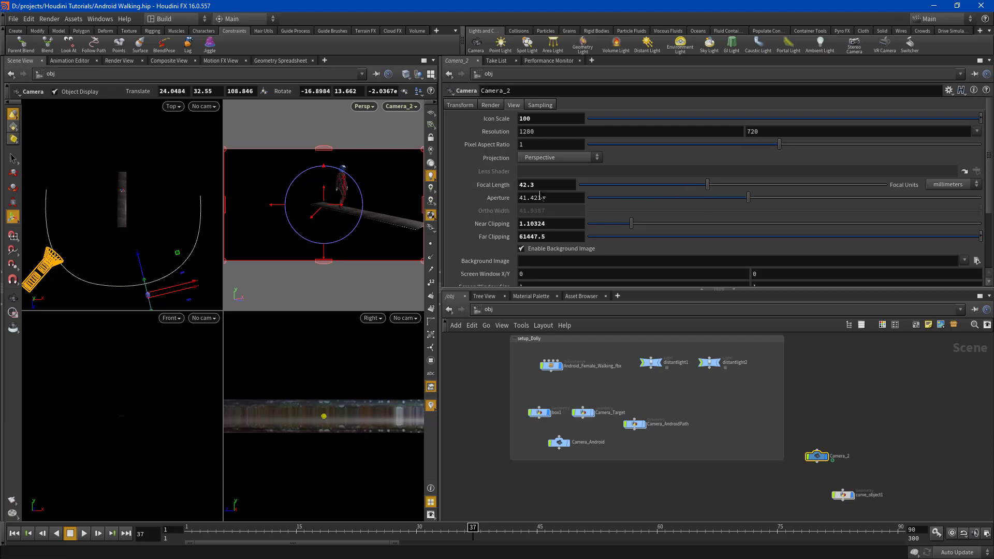
{"action": "mouse_move", "coordinate": [709, 191]}
{"action": "left_mouse_down"}
{"action": "mouse_move", "coordinate": [655, 190]}
{"action": "mouse_move", "coordinate": [782, 195]}
{"action": "mouse_move", "coordinate": [700, 192]}
{"action": "left_mouse_up"}
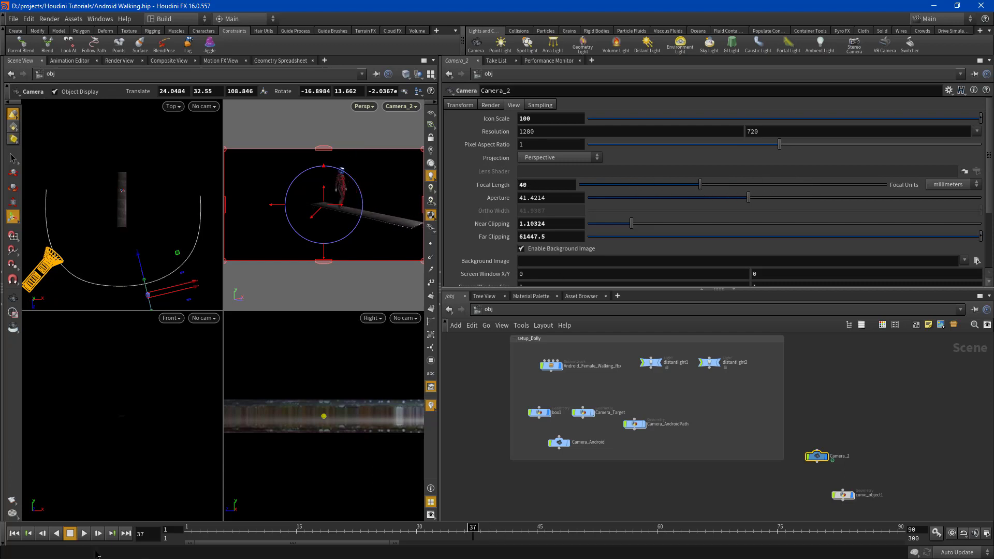
Play and stop the animation, then select the Android_Female_Walking_fbx character.
{"action": "left_click", "coordinate": [83, 534]}
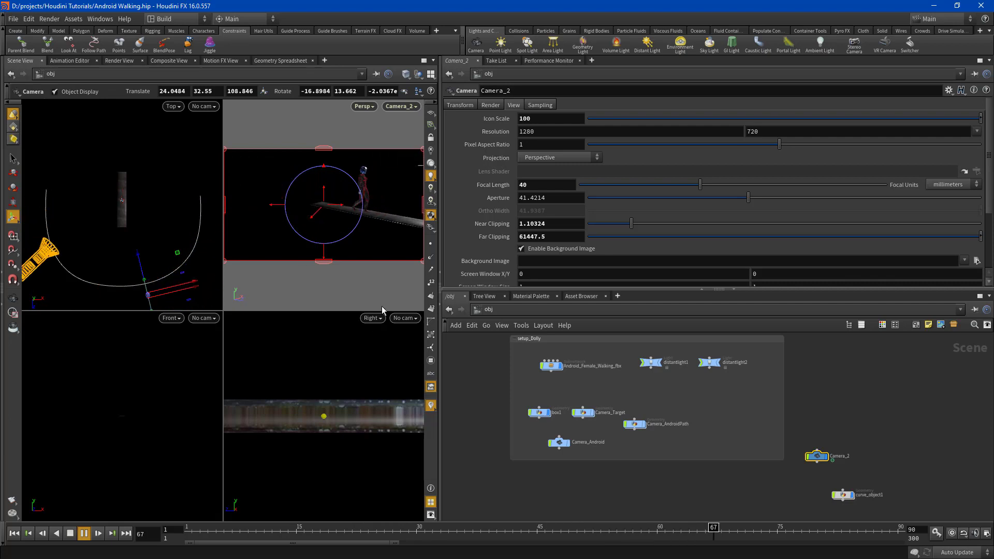
{"action": "left_click", "coordinate": [71, 535]}
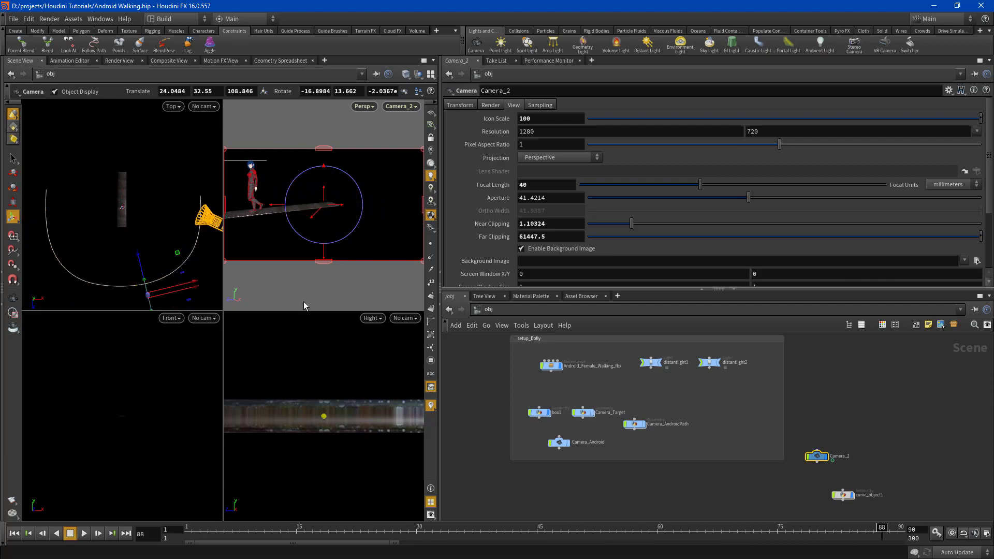
{"action": "left_click", "coordinate": [901, 484]}
{"action": "left_click", "coordinate": [552, 370]}
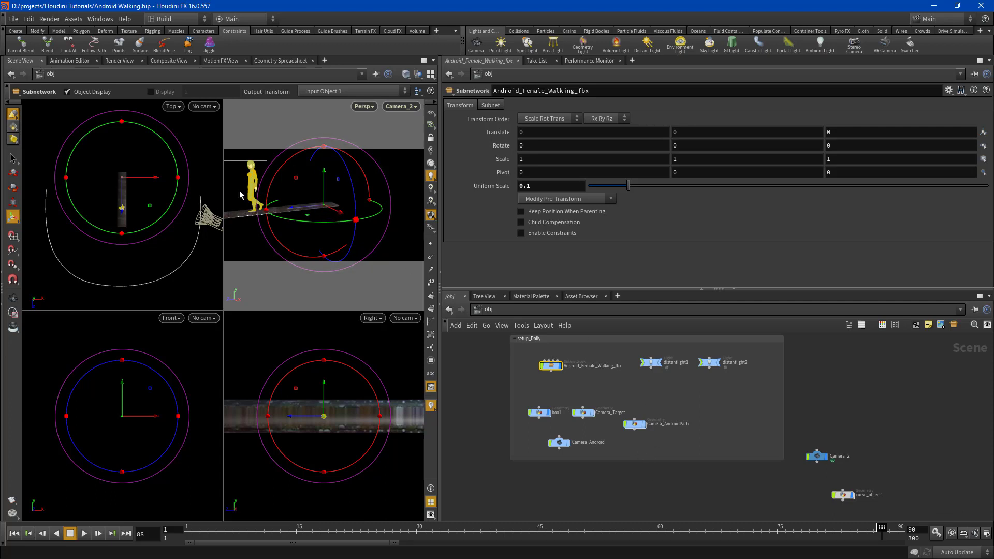
Retarget Camera_2's Object constraint to Android_Female_Walking_fbx's chestUpper_bone, then scrub frames to check the aim.
{"action": "double_click", "coordinate": [817, 456]}
{"action": "double_click", "coordinate": [748, 478]}
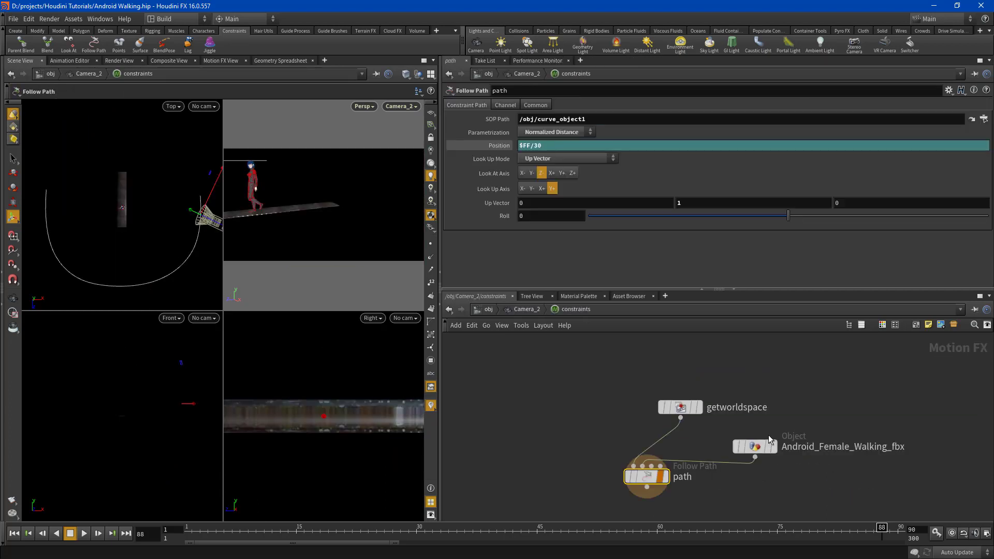
{"action": "left_click", "coordinate": [756, 449]}
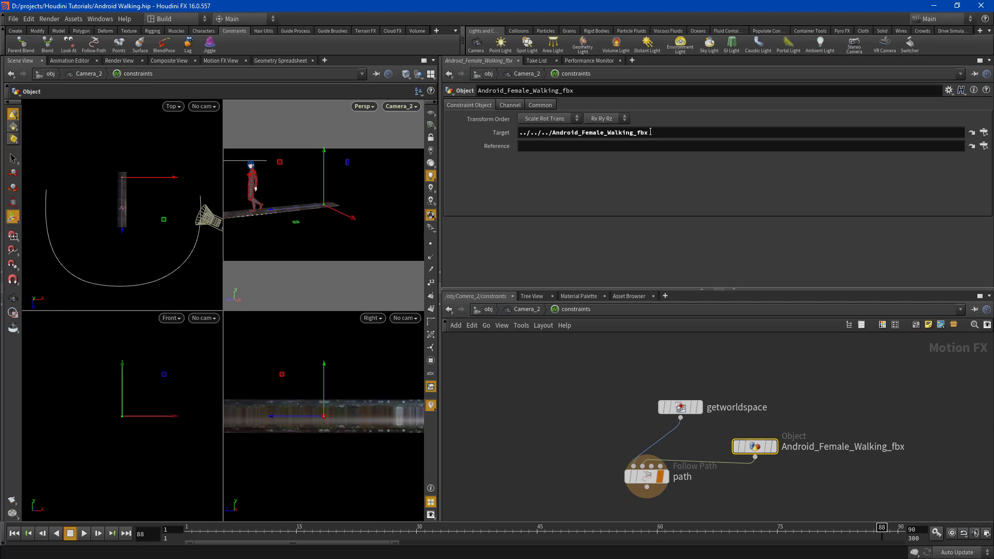
{"action": "left_click", "coordinate": [984, 133]}
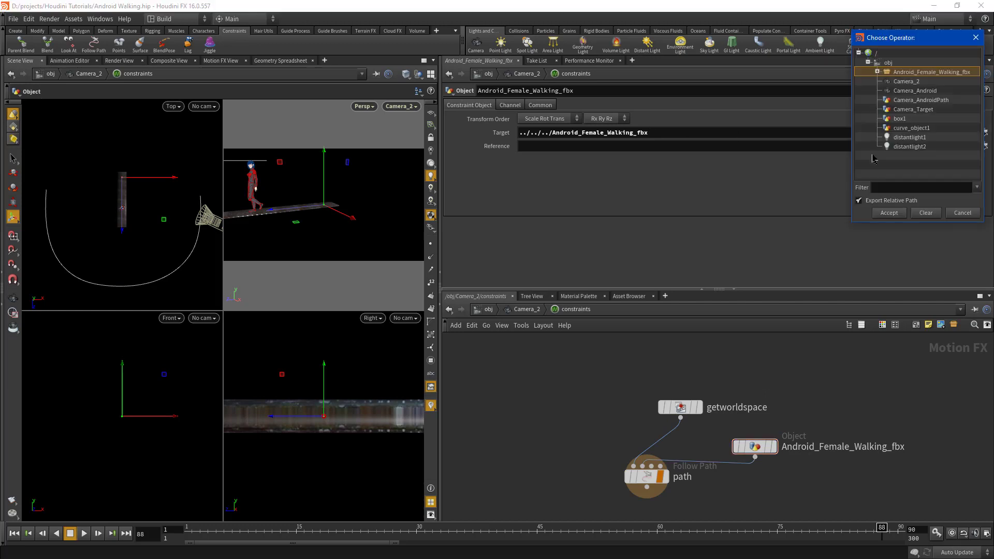
{"action": "left_click", "coordinate": [878, 72]}
{"action": "scroll", "coordinate": [929, 140], "scroll_direction": "down", "scroll_amount": 5}
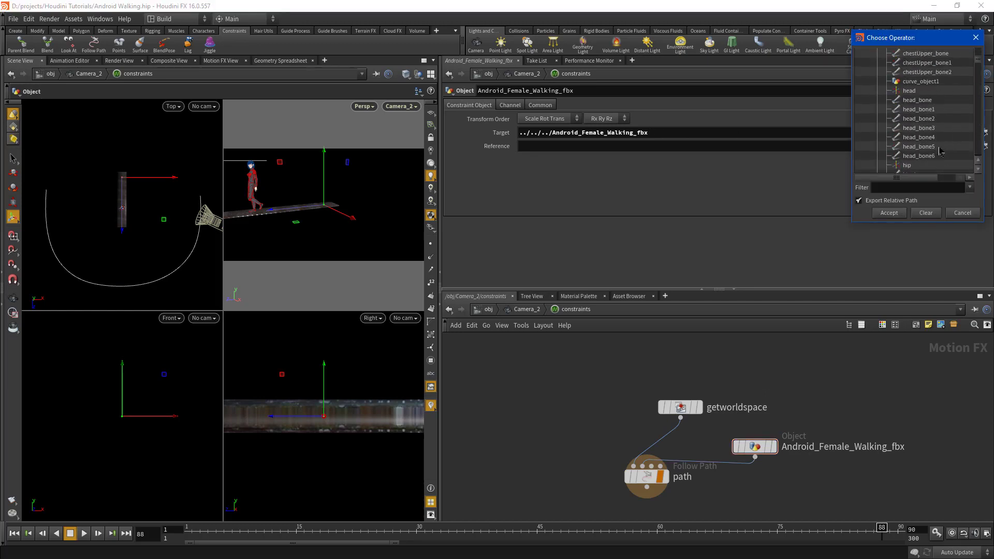
{"action": "scroll", "coordinate": [941, 150], "scroll_direction": "up", "scroll_amount": 2}
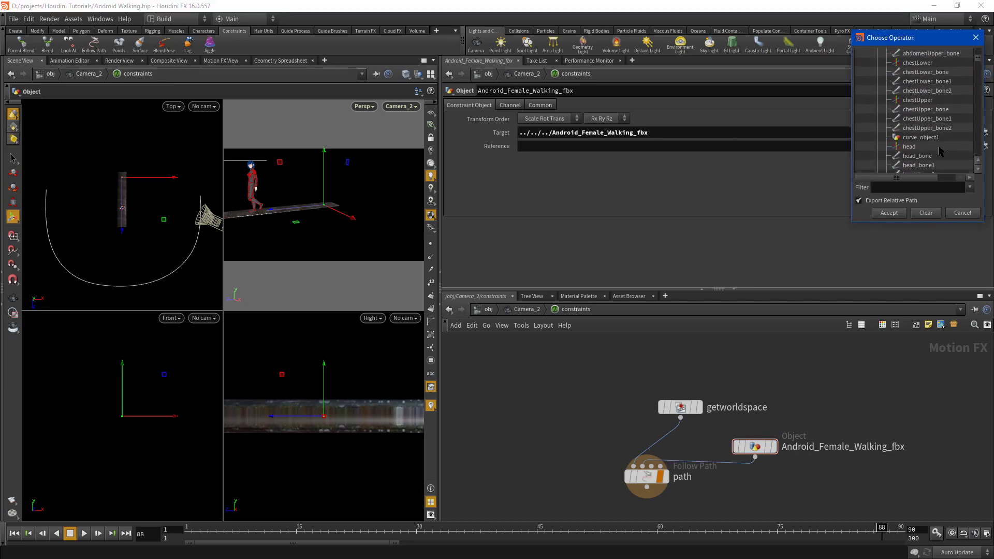
{"action": "double_click", "coordinate": [927, 111]}
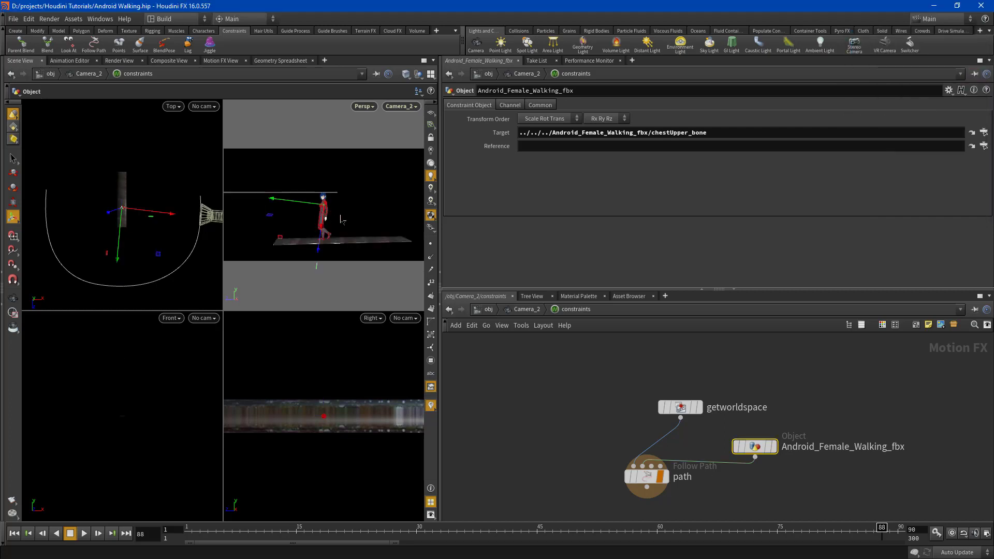
{"action": "left_click_drag", "start_coordinate": [178, 540], "coordinate": [825, 550]}
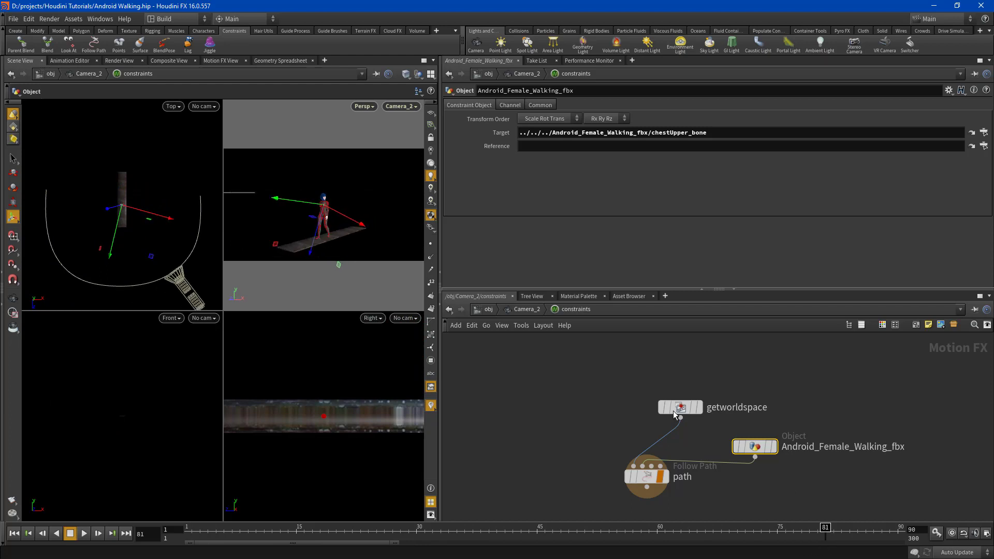
Switch the viewer to a single large Camera_2 view.
{"action": "left_click", "coordinate": [416, 110]}
{"action": "left_click", "coordinate": [417, 157]}
{"action": "left_click", "coordinate": [419, 91]}
{"action": "left_click", "coordinate": [466, 81]}
Play the walk from frame 1, stop it, then return to /obj and select Camera_2.
{"action": "left_click", "coordinate": [186, 527]}
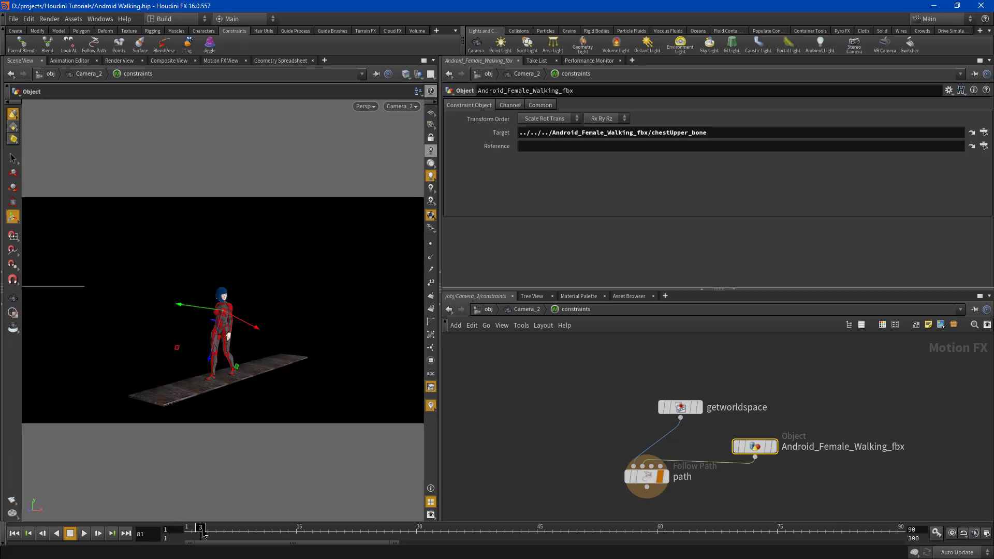
{"action": "left_click", "coordinate": [84, 535]}
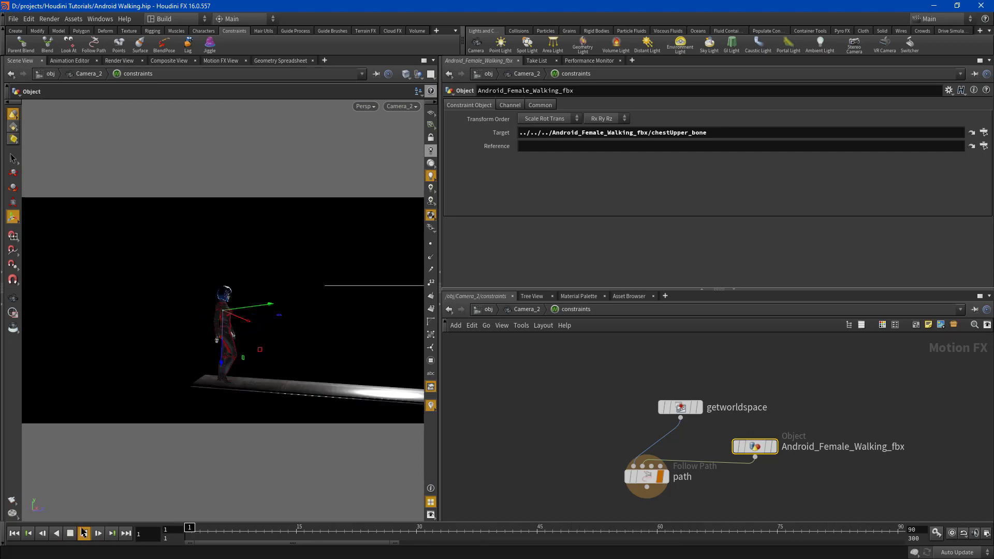
{"action": "left_click", "coordinate": [83, 535]}
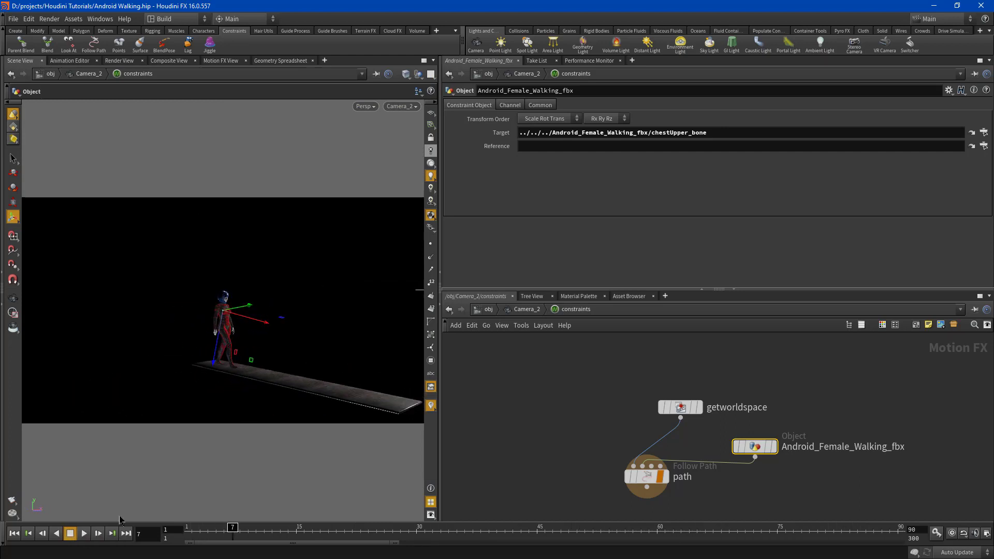
{"action": "left_click", "coordinate": [488, 310]}
{"action": "left_click_drag", "start_coordinate": [814, 471], "coordinate": [814, 470]}
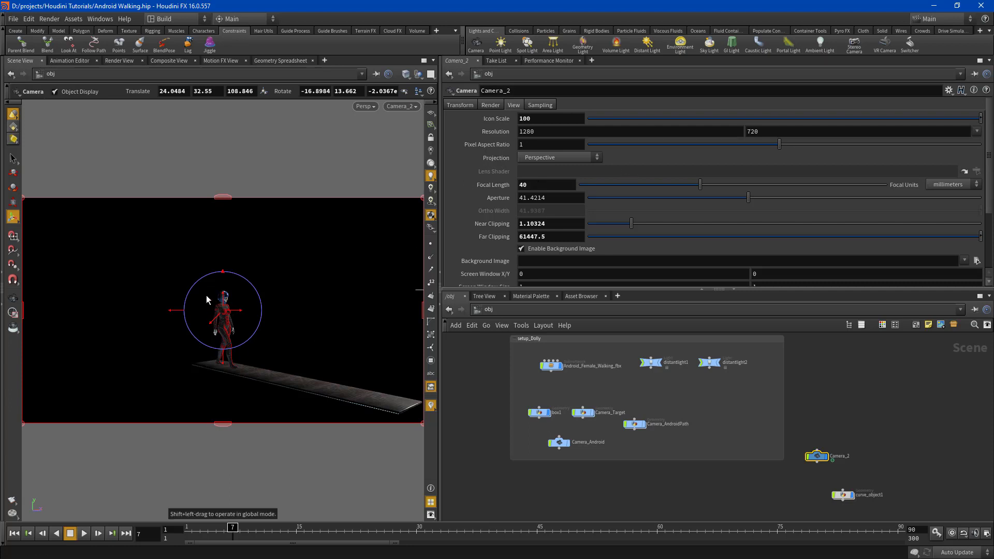
Lower curve_object1 to Translate Y 4 and set Camera_2's Focal Length to 77.5.
{"action": "left_click", "coordinate": [843, 494]}
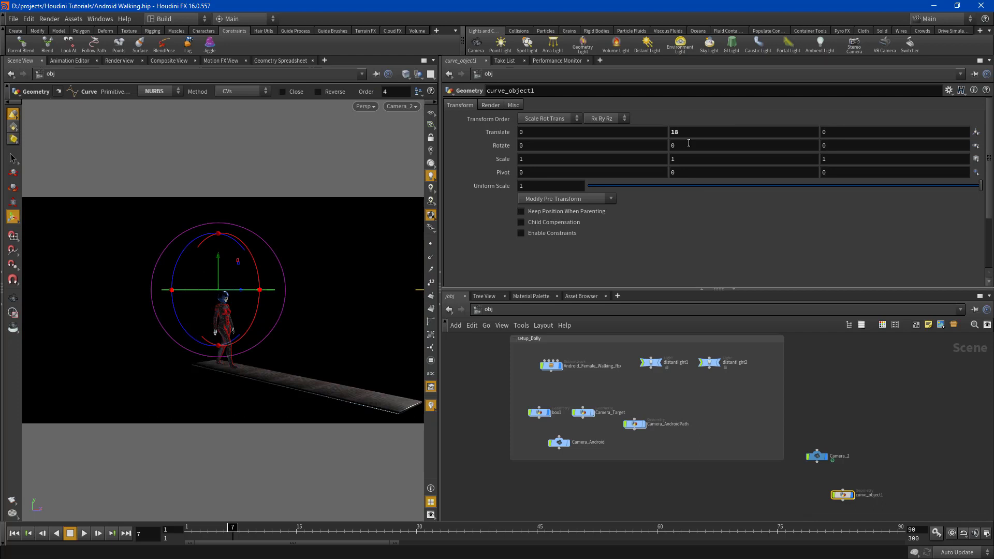
{"action": "mouse_move", "coordinate": [713, 132]}
{"action": "middle_mouse_down"}
{"action": "mouse_move", "coordinate": [611, 126]}
{"action": "mouse_move", "coordinate": [696, 129]}
{"action": "mouse_move", "coordinate": [696, 110]}
{"action": "mouse_move", "coordinate": [968, 106]}
{"action": "mouse_move", "coordinate": [718, 144]}
{"action": "mouse_move", "coordinate": [698, 131]}
{"action": "middle_mouse_up"}
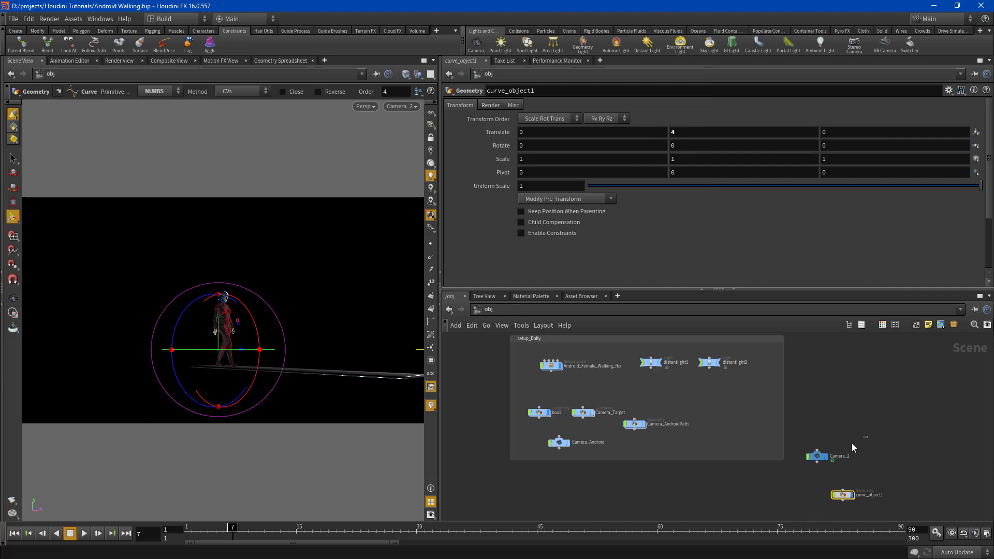
{"action": "left_click", "coordinate": [818, 457]}
{"action": "left_click_drag", "start_coordinate": [700, 185], "coordinate": [816, 205]}
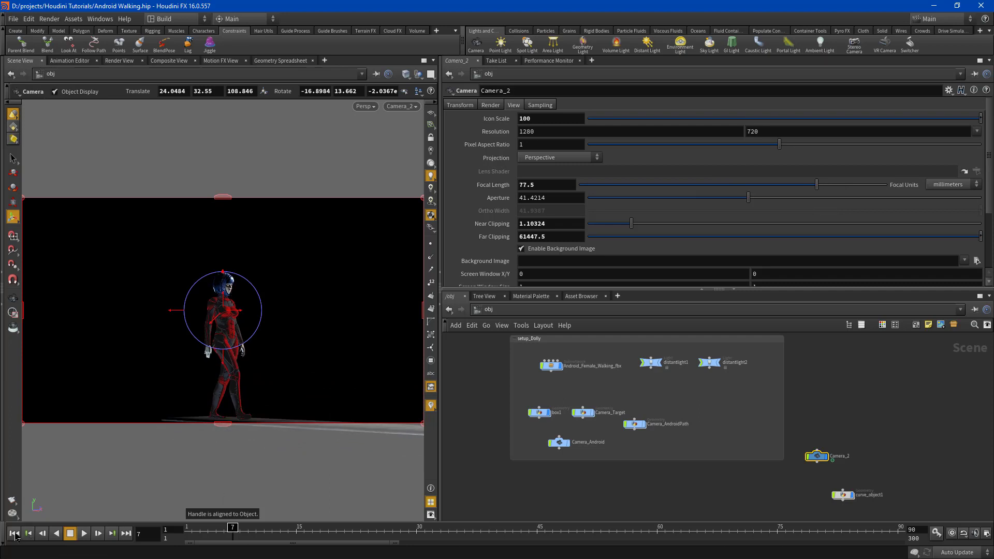
Play and stop the animation to check the tighter framing, then reselect curve_object1.
{"action": "left_click", "coordinate": [83, 534]}
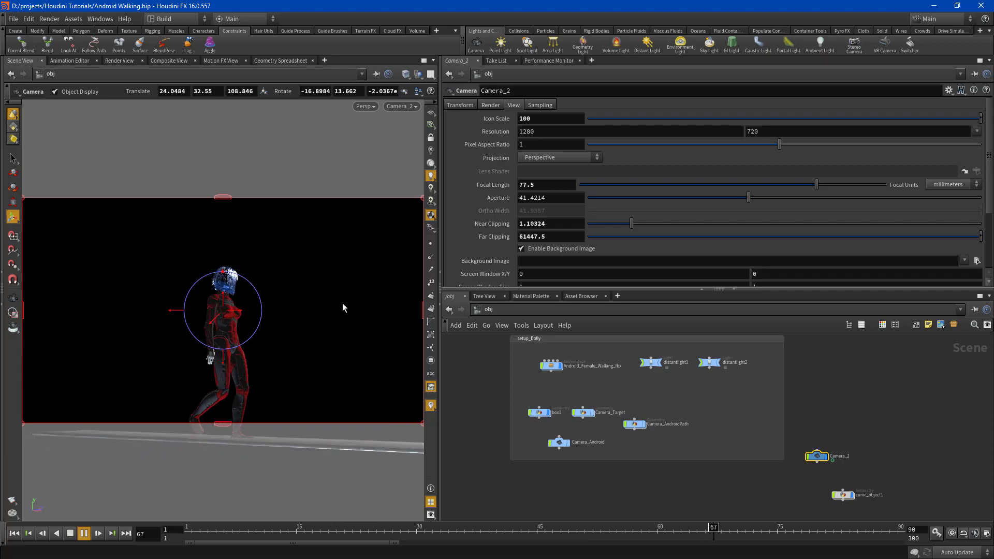
{"action": "left_click", "coordinate": [68, 533]}
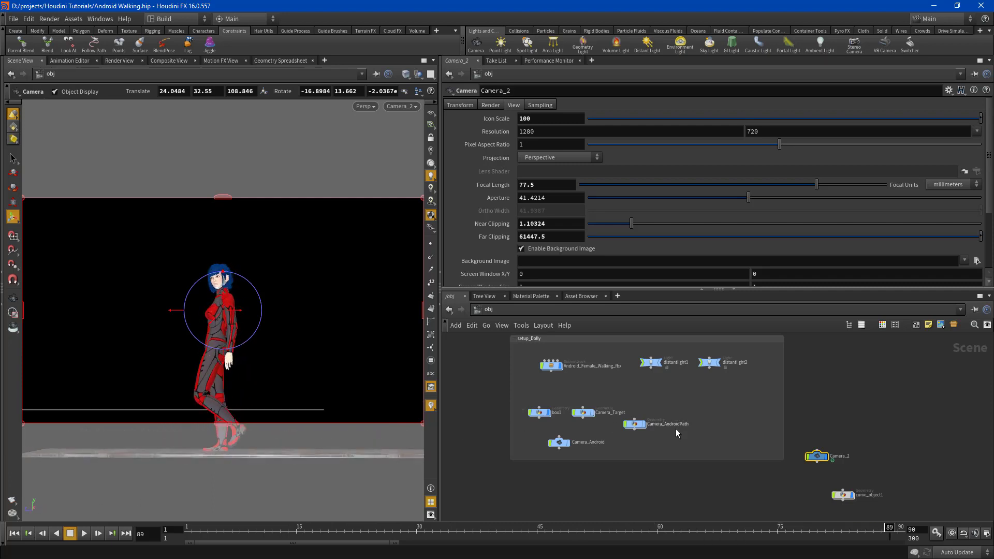
{"action": "left_click", "coordinate": [843, 495]}
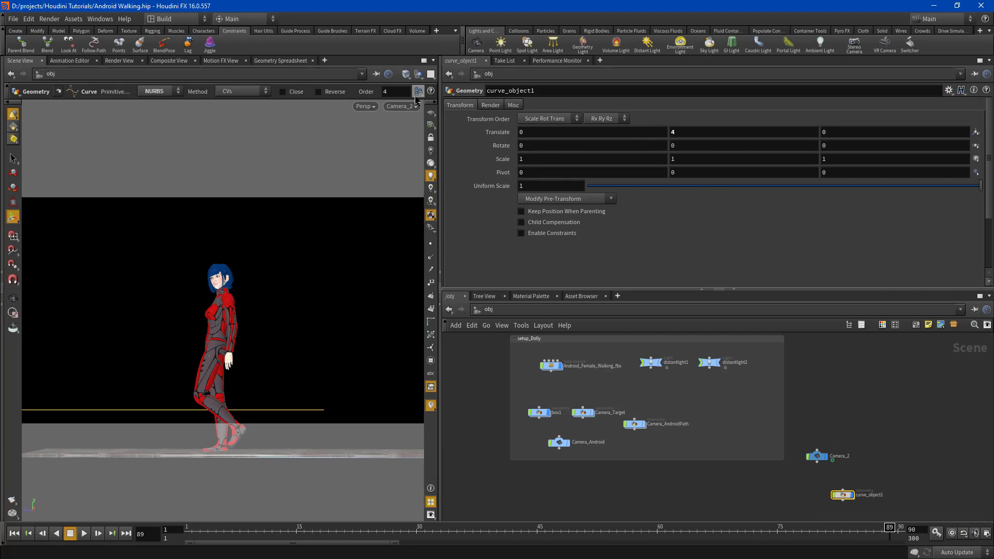
Leave the Camera_2 view and orbit the viewport freely around the track curve.
{"action": "left_click", "coordinate": [401, 106]}
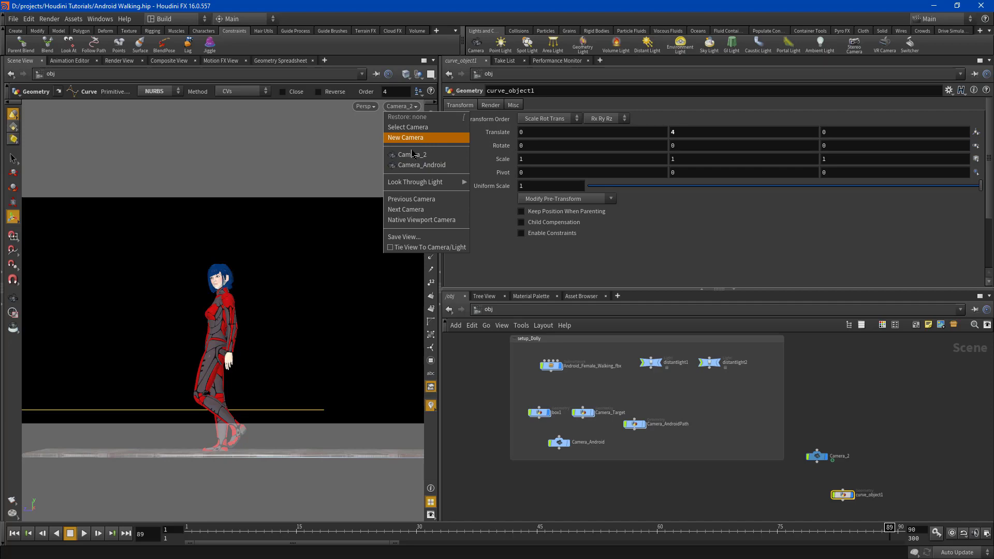
{"action": "key", "text": "Escape"}
{"action": "left_click_drag", "start_coordinate": [301, 309], "coordinate": [184, 351]}
{"action": "key", "text": "Return"}
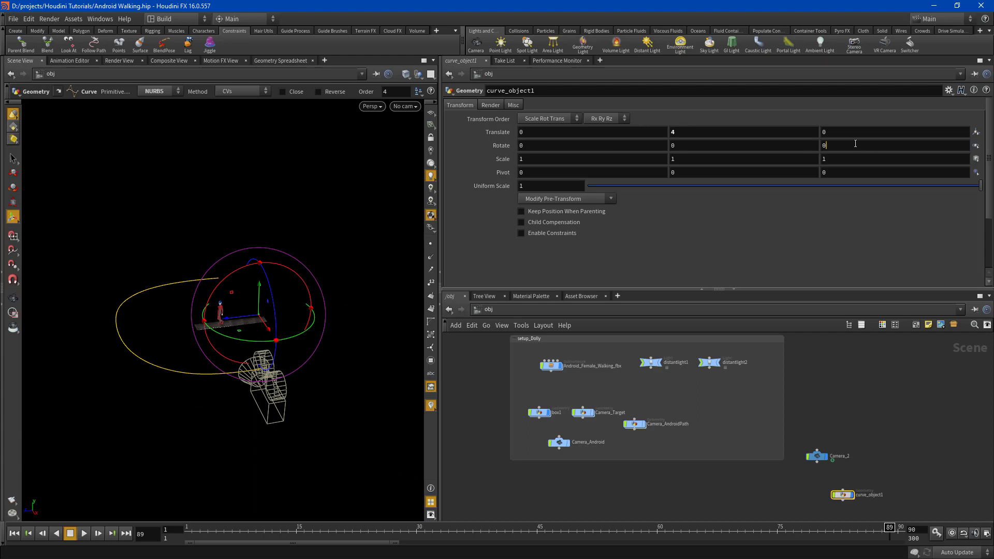
Test -180 Z, -180 X and 120 Y rotations on curve_object1, undoing each.
{"action": "key", "text": "Return"}
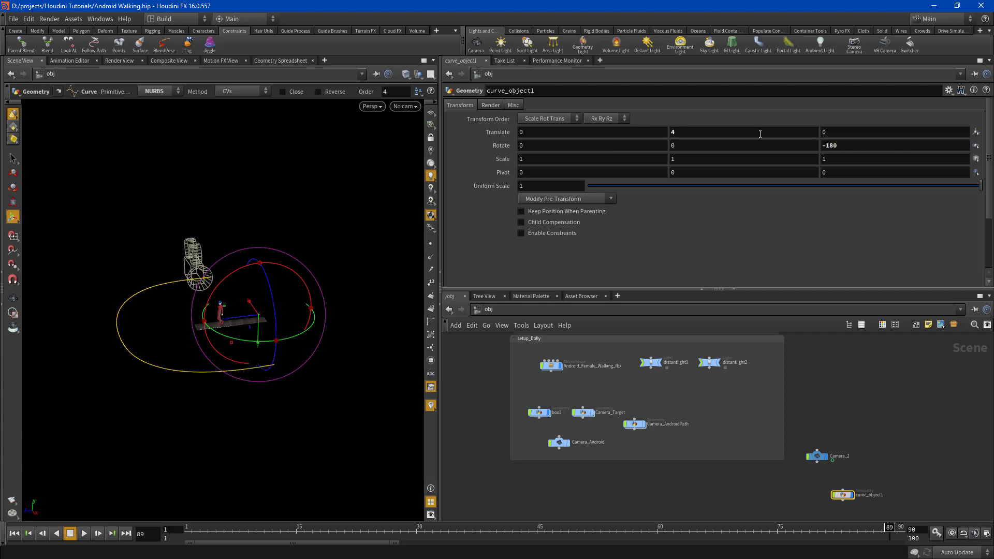
{"action": "key", "text": "ctrl+z"}
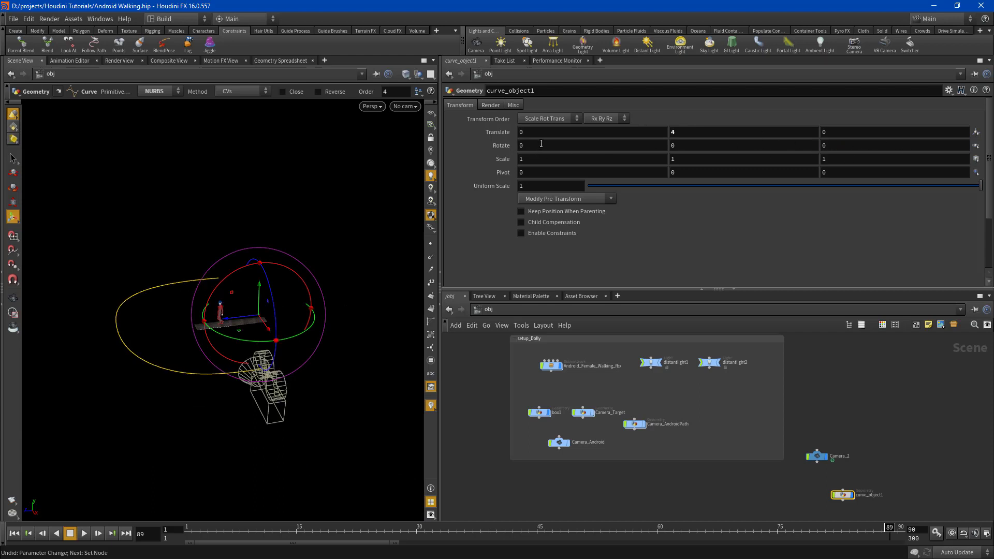
{"action": "type", "text": "80"}
{"action": "key", "text": "Return"}
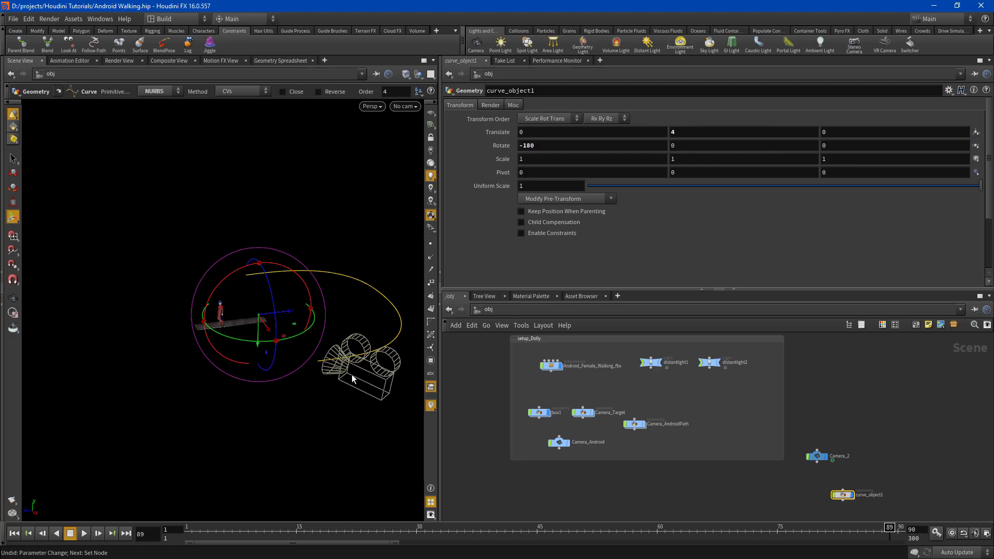
{"action": "left_click_drag", "start_coordinate": [204, 529], "coordinate": [305, 529]}
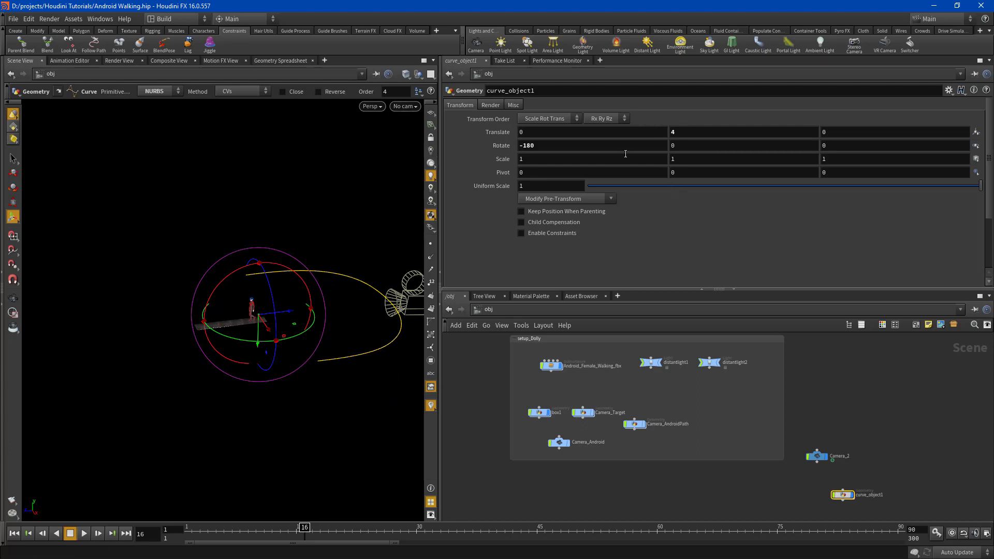
{"action": "key", "text": "ctrl+z"}
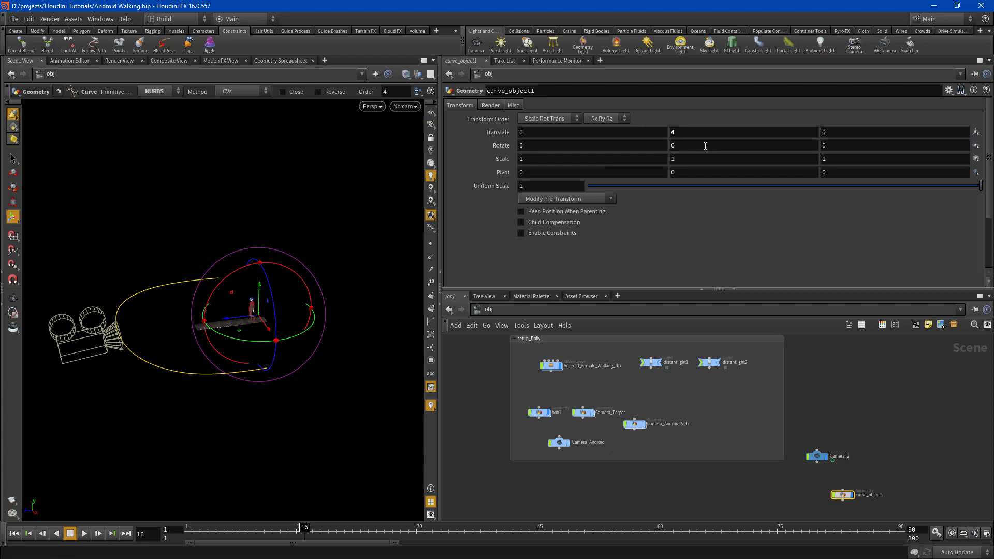
{"action": "mouse_move", "coordinate": [705, 156]}
{"action": "middle_mouse_down"}
{"action": "mouse_move", "coordinate": [705, 107]}
{"action": "mouse_move", "coordinate": [723, 107]}
{"action": "mouse_move", "coordinate": [704, 150]}
{"action": "middle_mouse_up"}
{"action": "key", "text": "ctrl+z"}
Try and undo a 100° Z rotation, then set Rotate Z to the expression $F.
{"action": "middle_click_drag", "start_coordinate": [840, 146], "coordinate": [897, 113]}
{"action": "key", "text": "ctrl+z"}
{"action": "type", "text": "$F"}
{"action": "key", "text": "Return"}
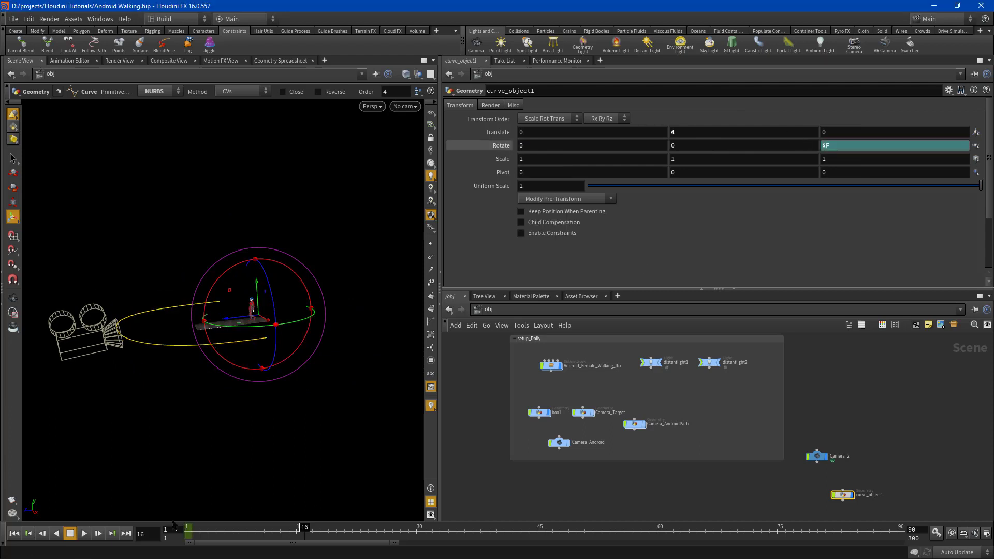
Switch the viewport back to Camera_2 and play the animation to watch the orbit.
{"action": "left_click", "coordinate": [409, 107]}
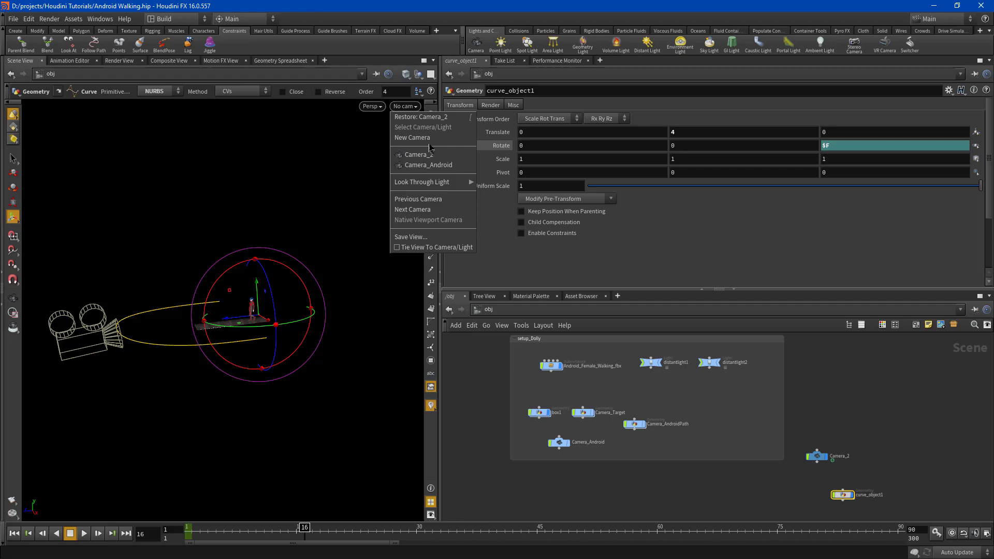
{"action": "left_click", "coordinate": [429, 161]}
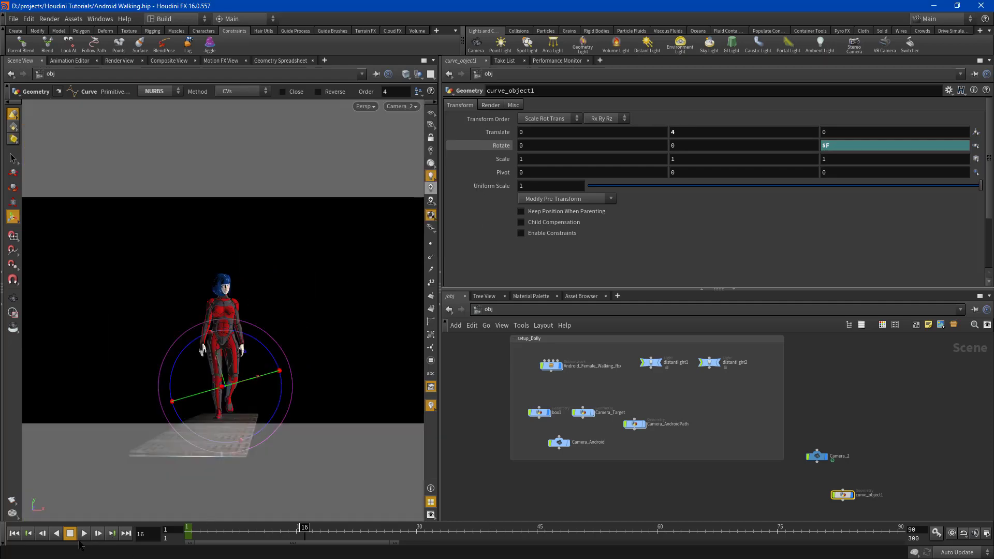
{"action": "left_click", "coordinate": [84, 534]}
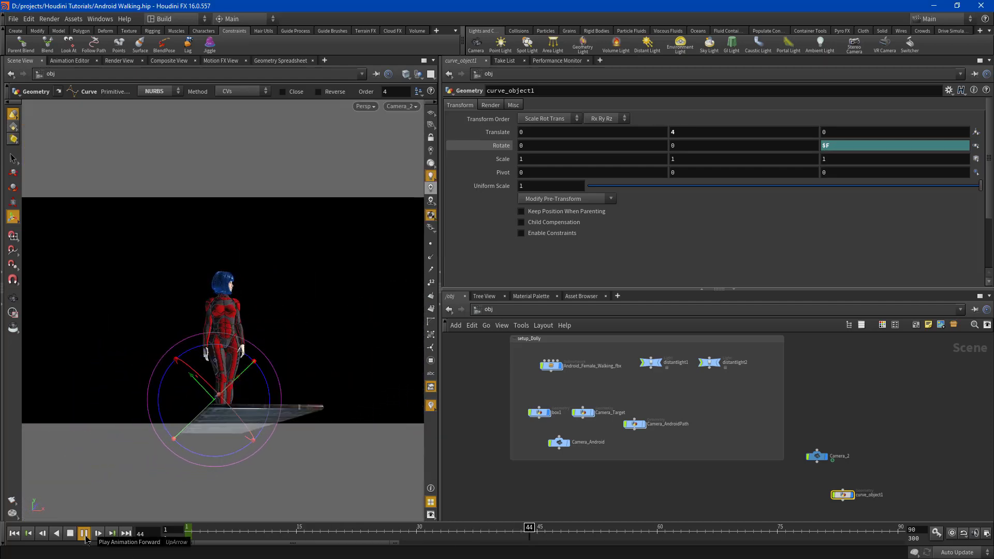